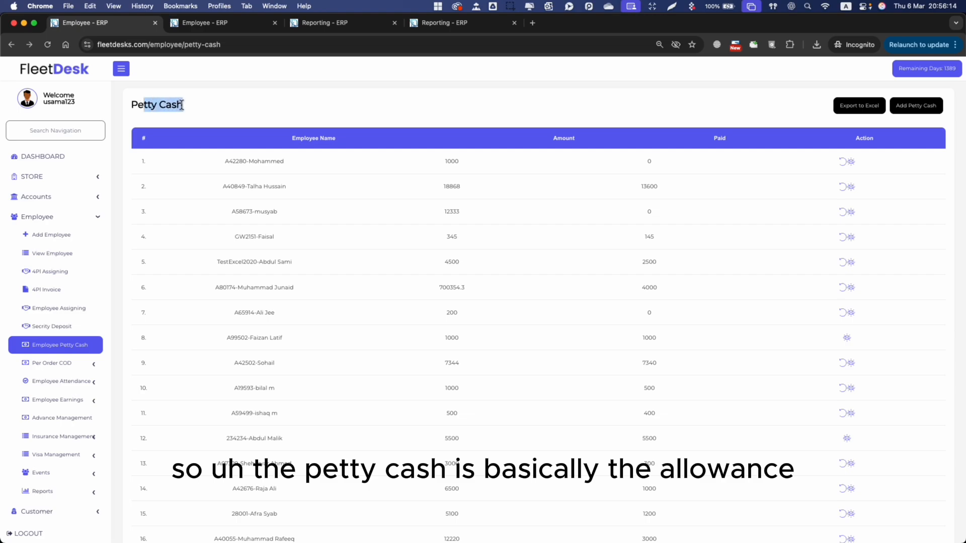
click(233, 107)
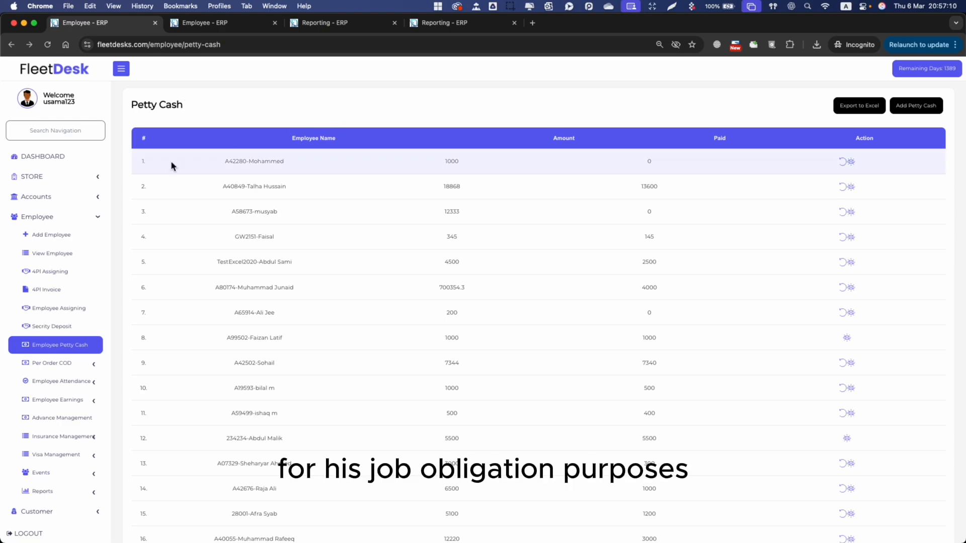
click(71, 218)
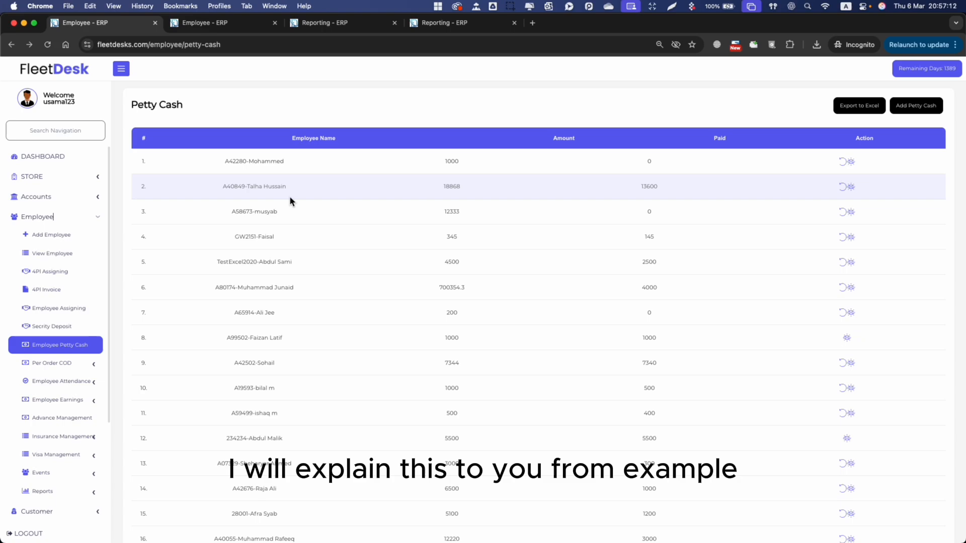
click(78, 218)
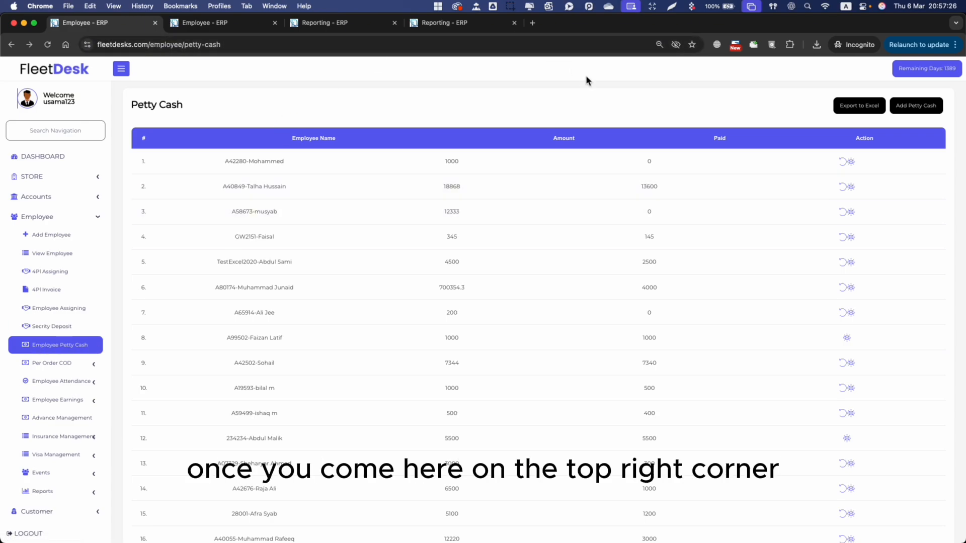
Start a new petty cash entry, selecting the employee and the personal cash account as payment account.
click(919, 111)
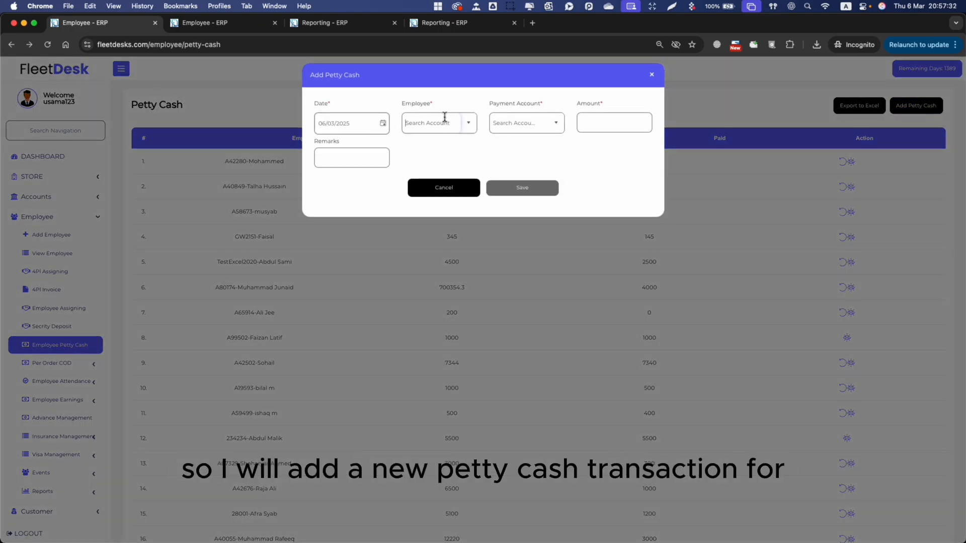
click(434, 122)
text(salman)
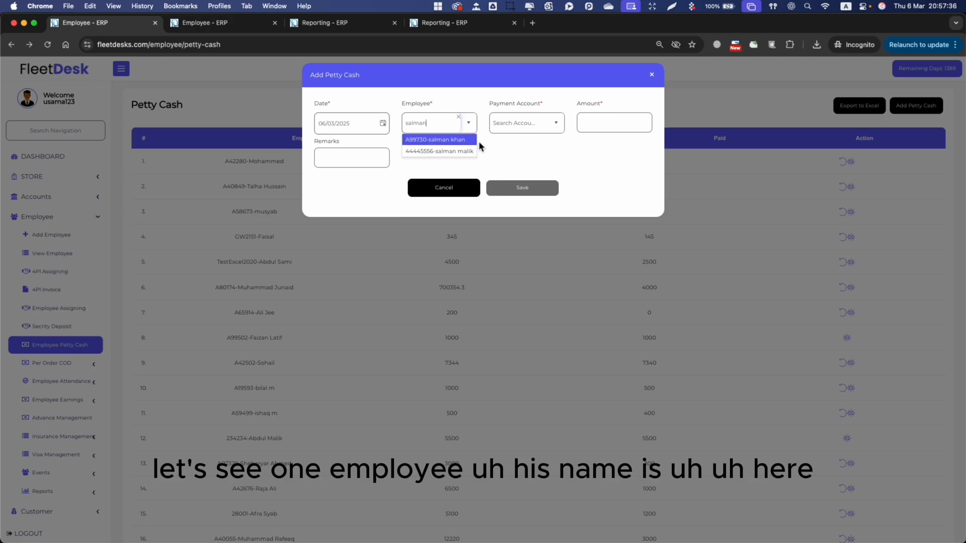
click(462, 140)
click(219, 26)
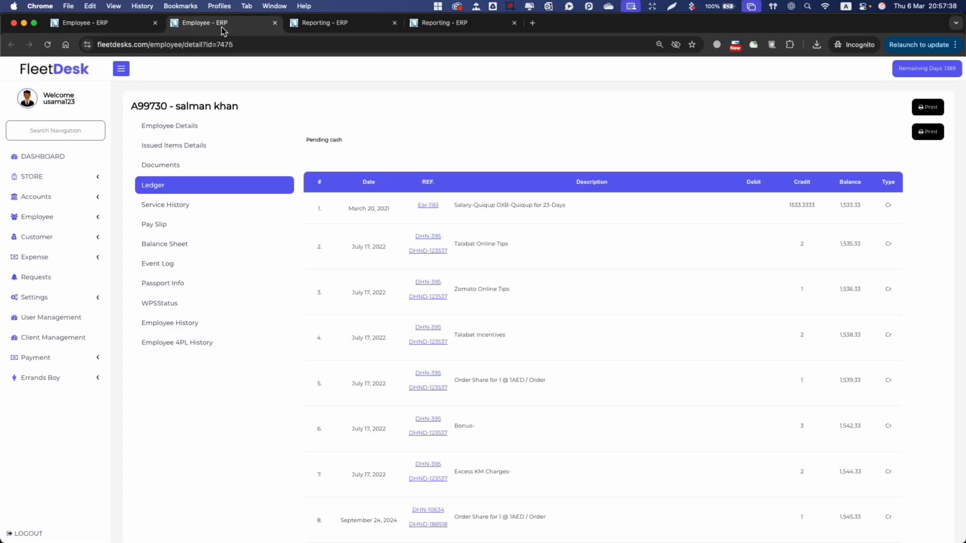
click(101, 23)
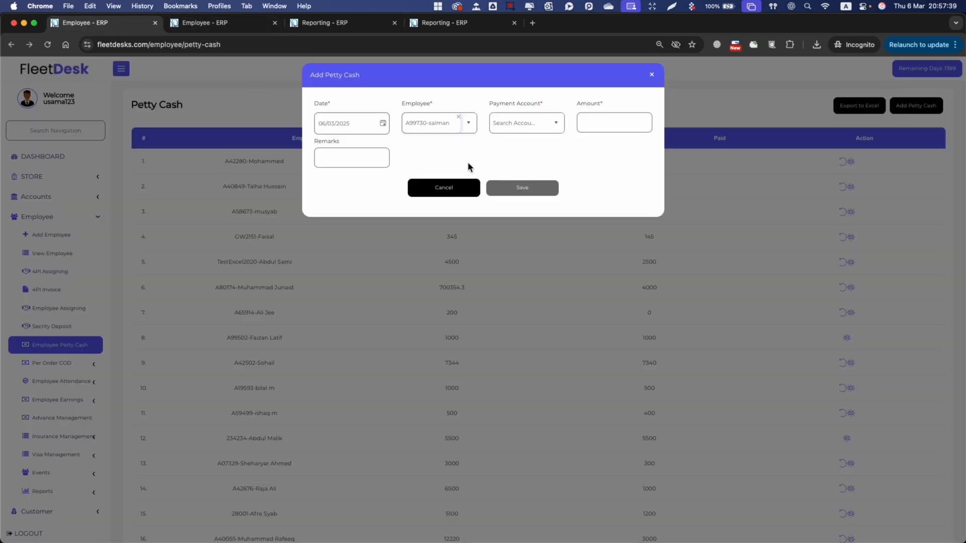
click(556, 124)
text(faisal cas)
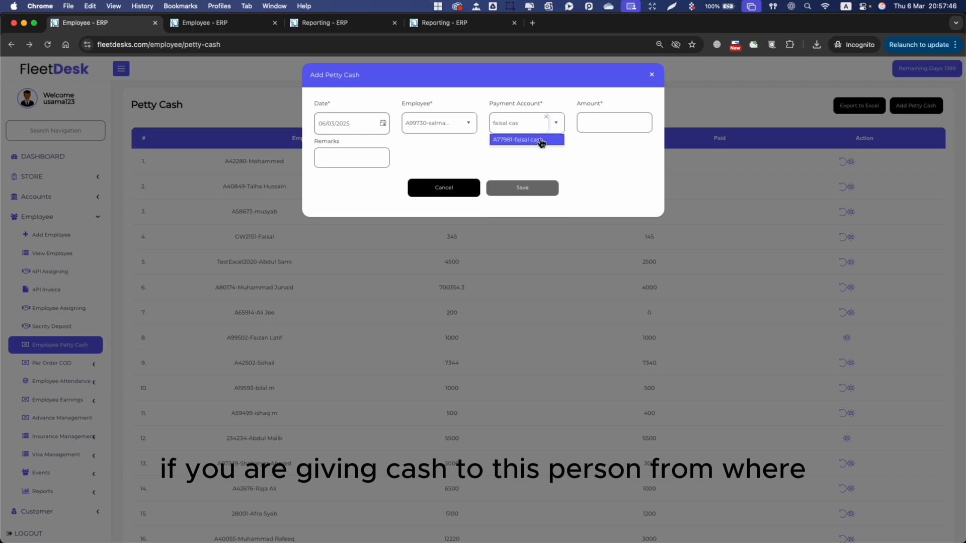
click(541, 139)
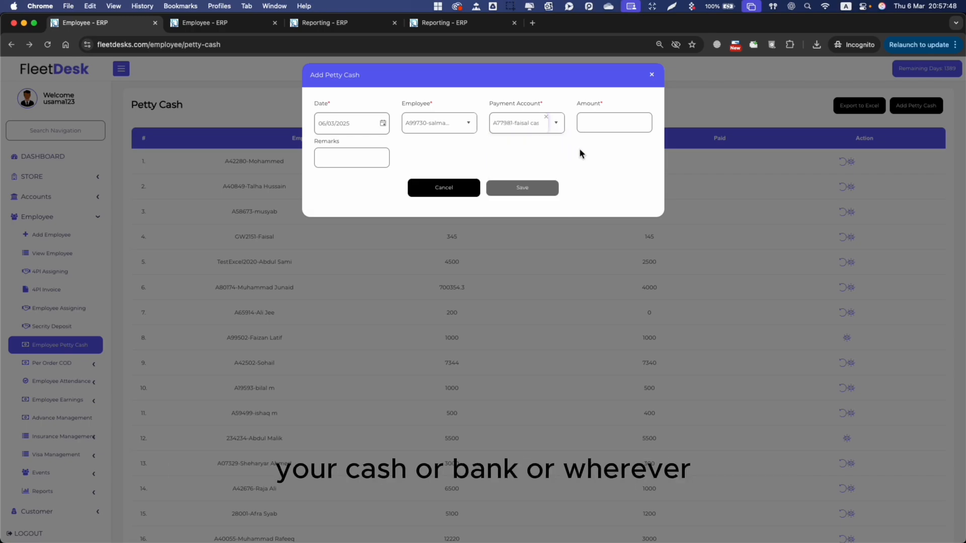
Set the petty cash amount to 1000 with the remark "procurement allowance" and save the entry.
click(612, 119)
text(1000)
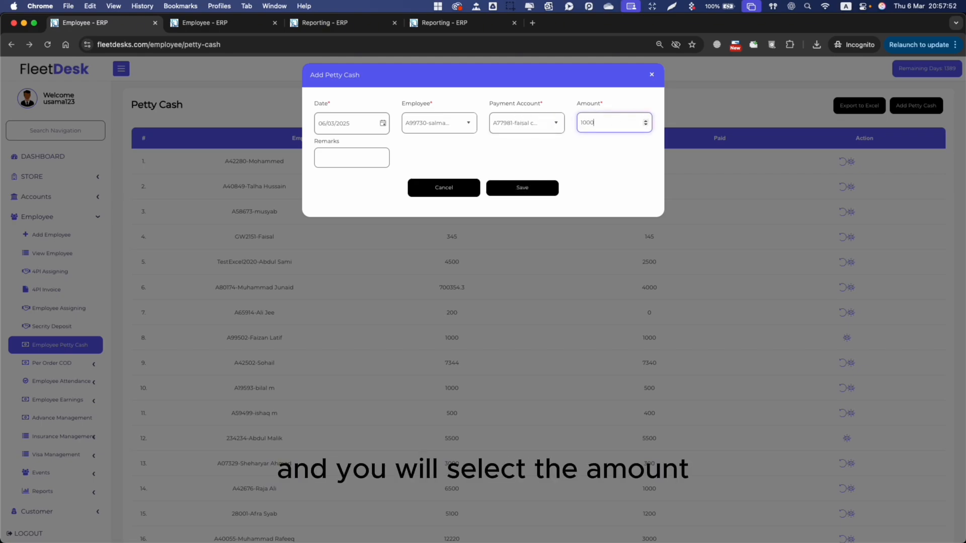
click(330, 159)
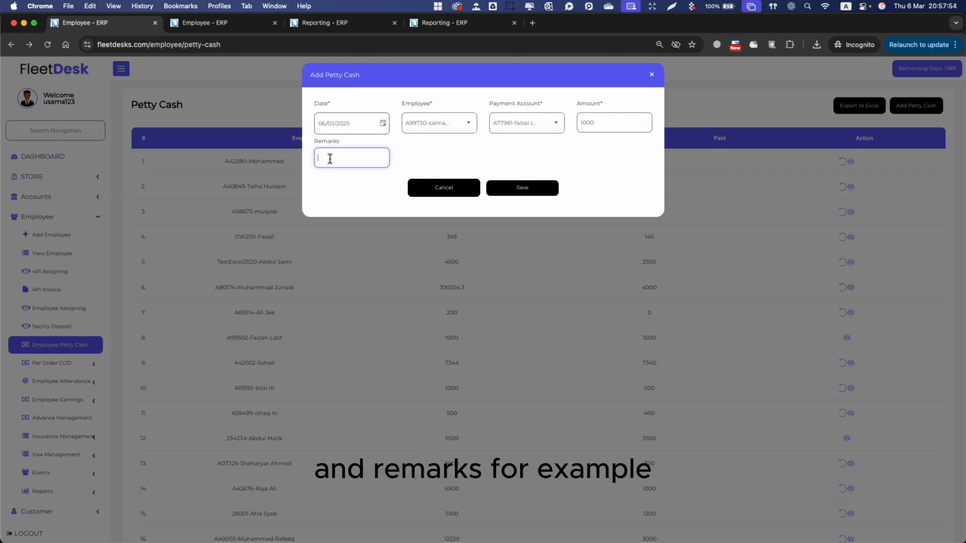
text(procure)
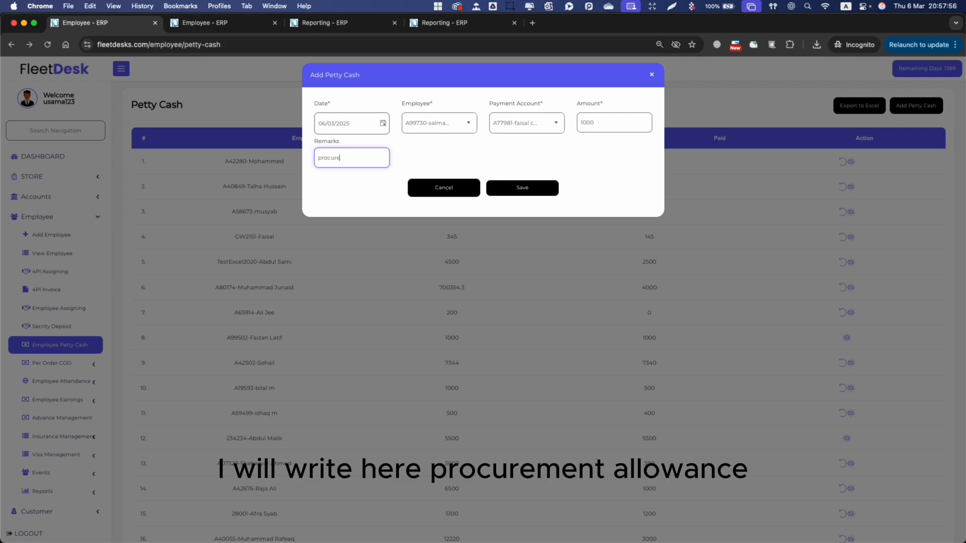
text(ment allowance)
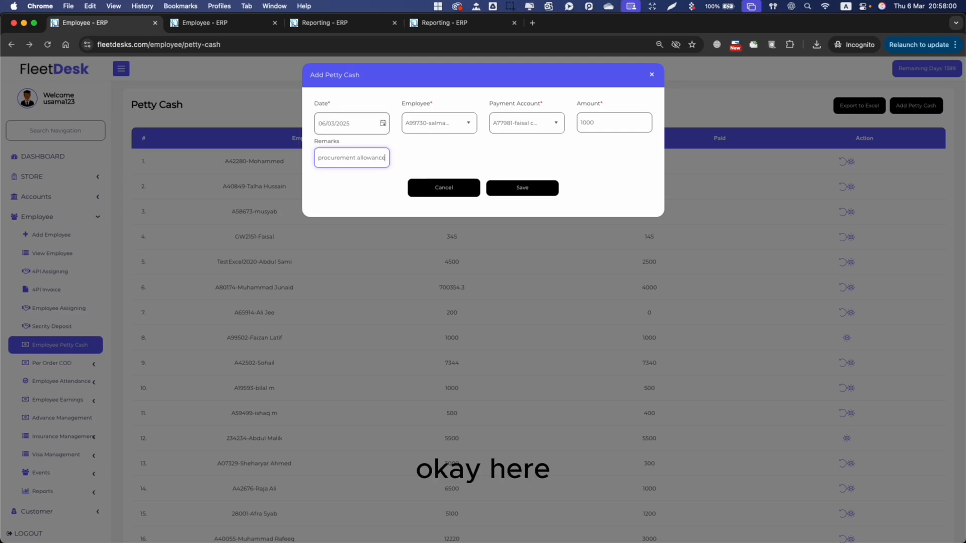
click(423, 157)
click(522, 186)
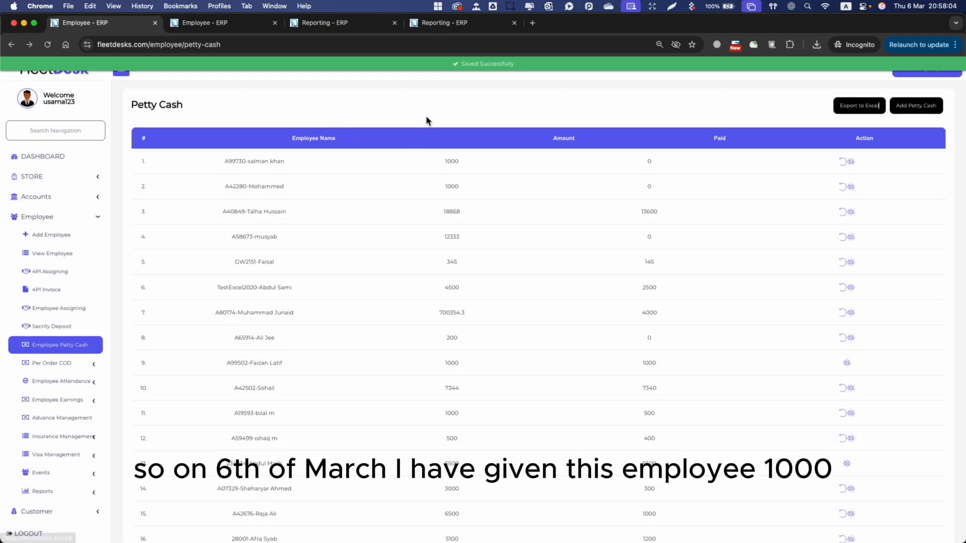
double_click(444, 160)
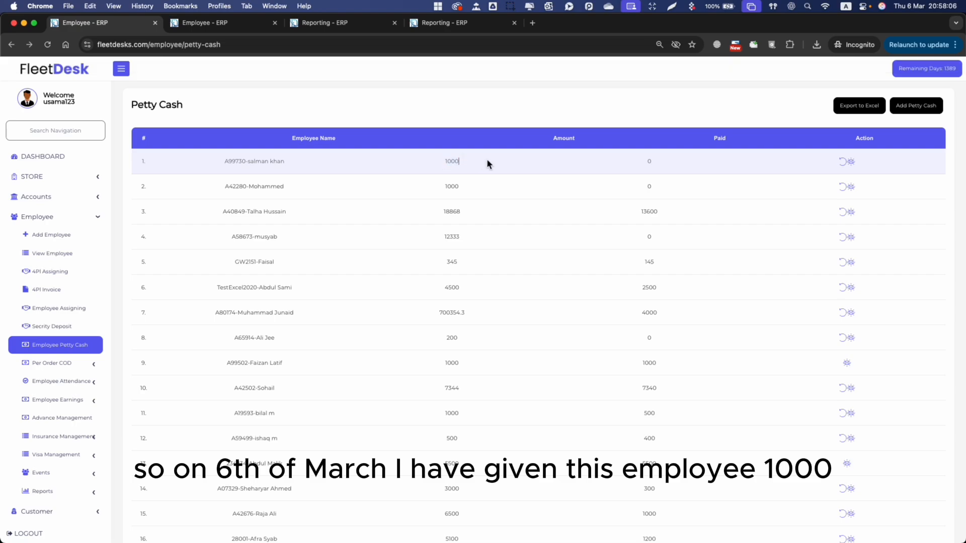
Start a second petty cash entry for the same employee, paid from the same cash account.
mouse_move(755, 160)
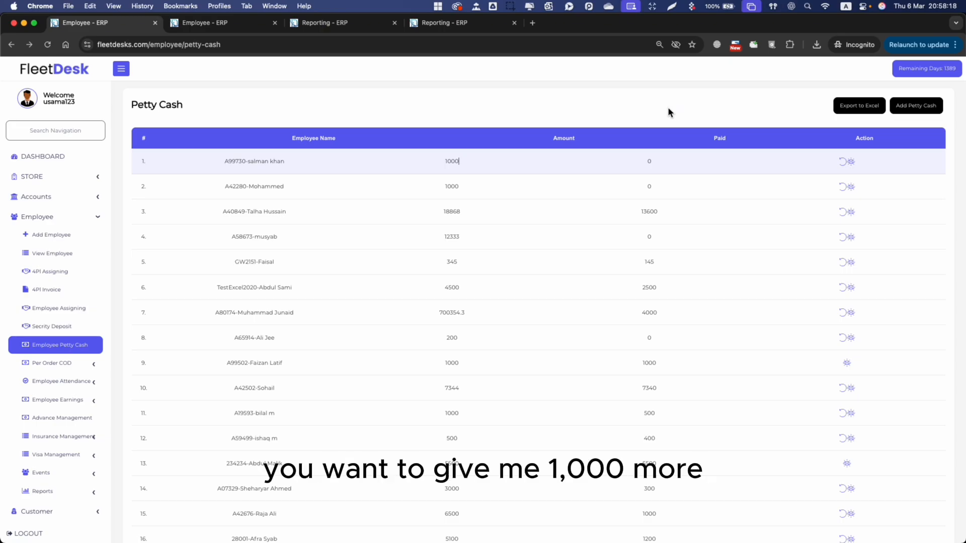
click(915, 107)
click(447, 123)
text(sale)
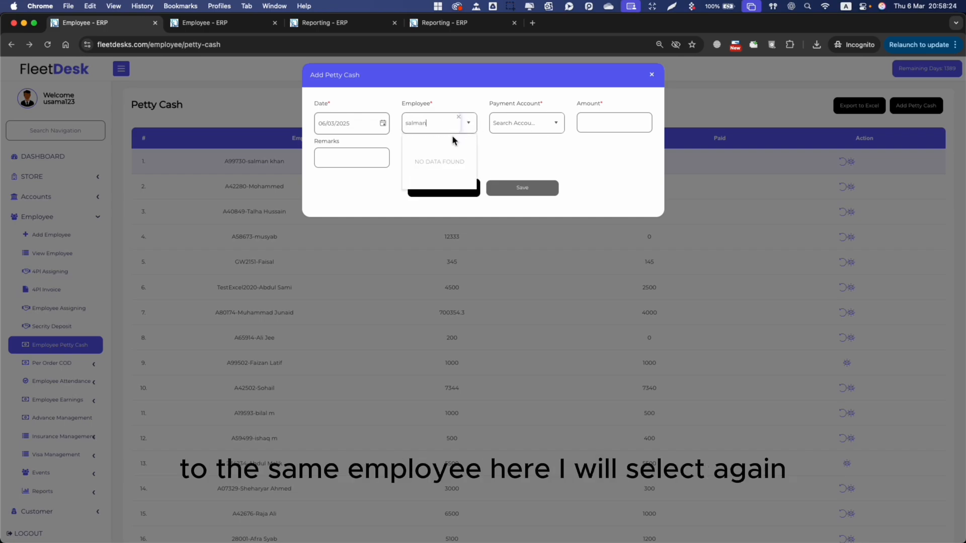
click(443, 139)
click(519, 122)
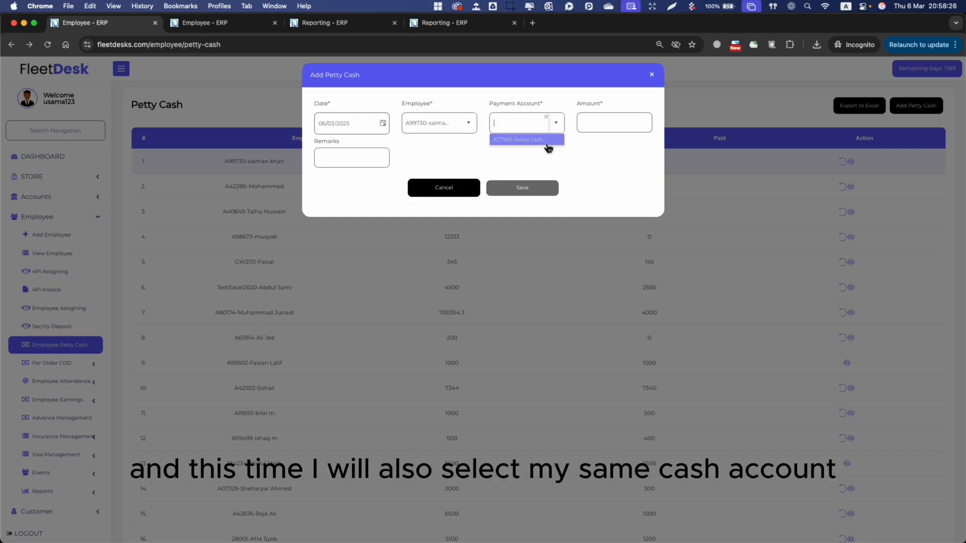
text(faia)
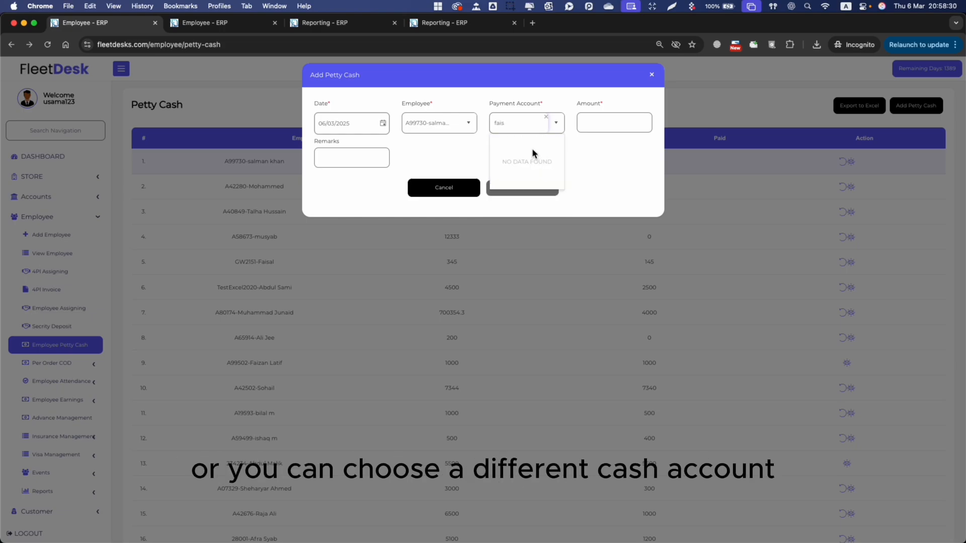
text(al cas)
click(546, 118)
click(532, 121)
text(faisal c)
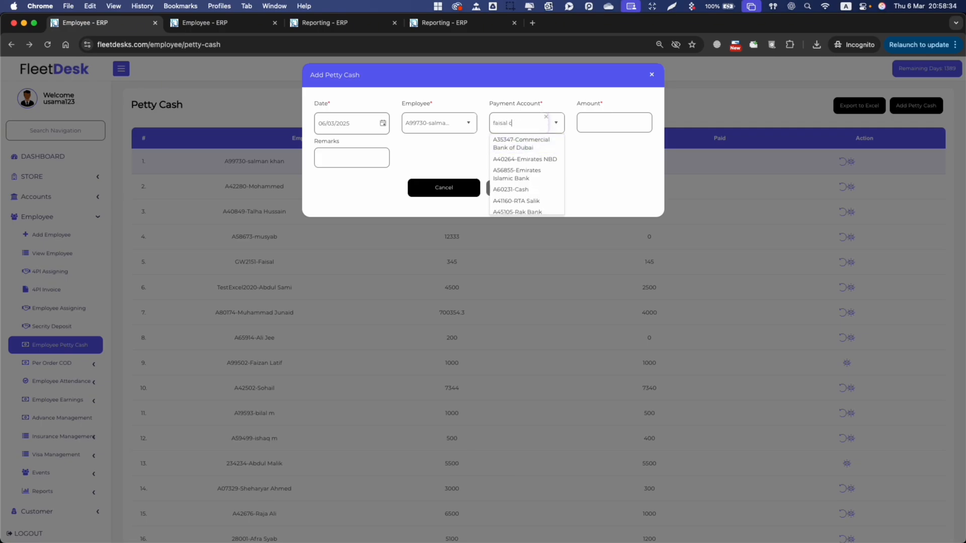
click(537, 139)
Set the second entry's amount to 1200 with the remark "petty cash 2" and save it.
click(608, 127)
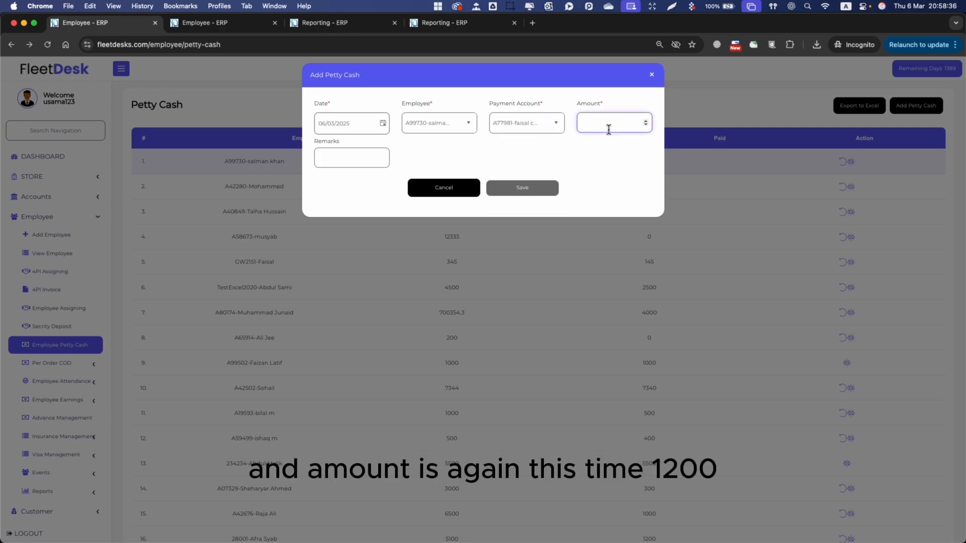
text(1200)
click(374, 159)
text(petty cash 2)
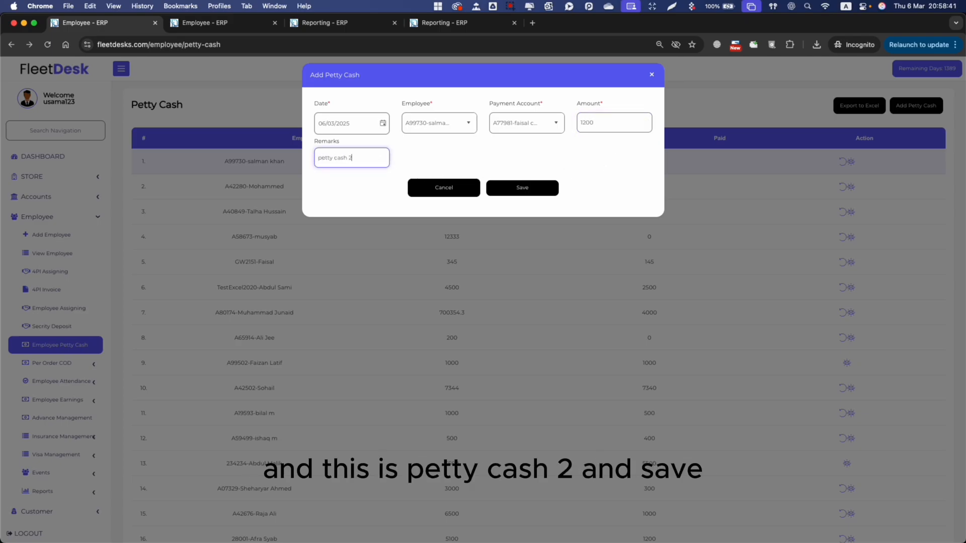
click(509, 189)
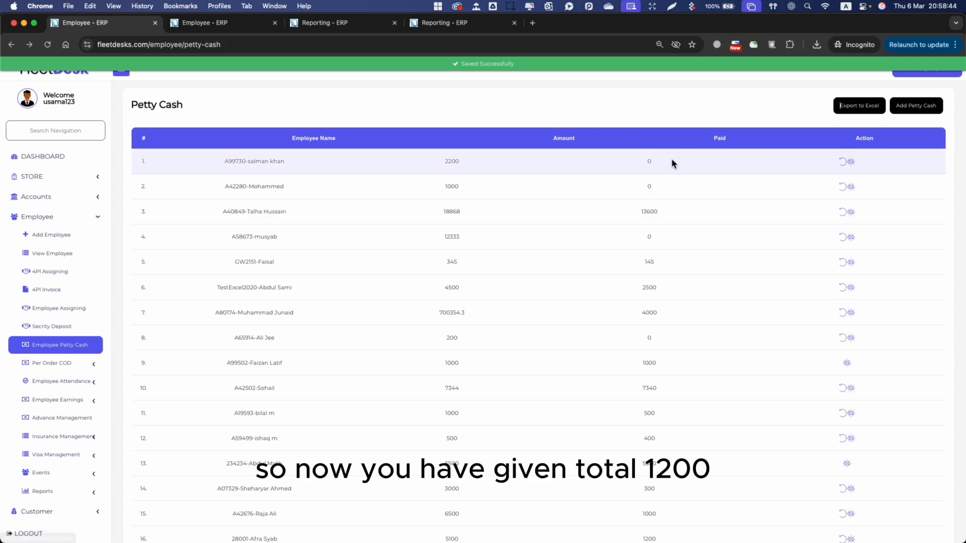
Review the amounts in the petty cash details of the employee in the first row, and return to the list.
click(850, 162)
double_click(328, 274)
double_click(328, 299)
click(327, 335)
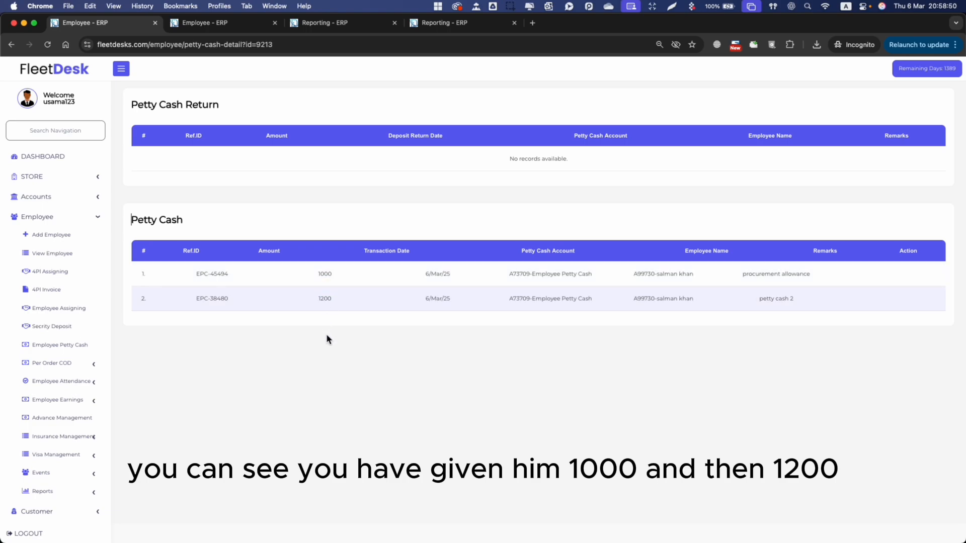
click(11, 44)
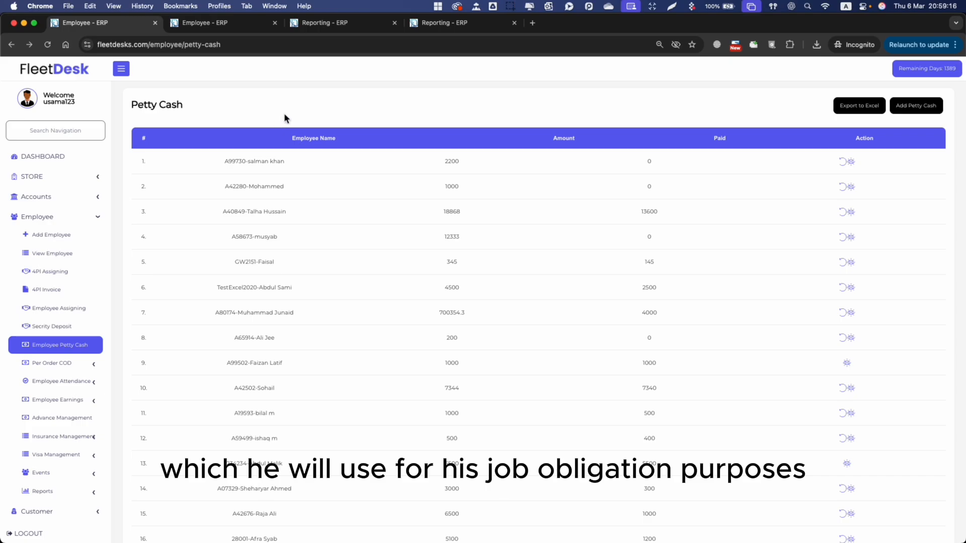
Check the employee's ledger down to its last entries for the petty cash transactions.
click(230, 23)
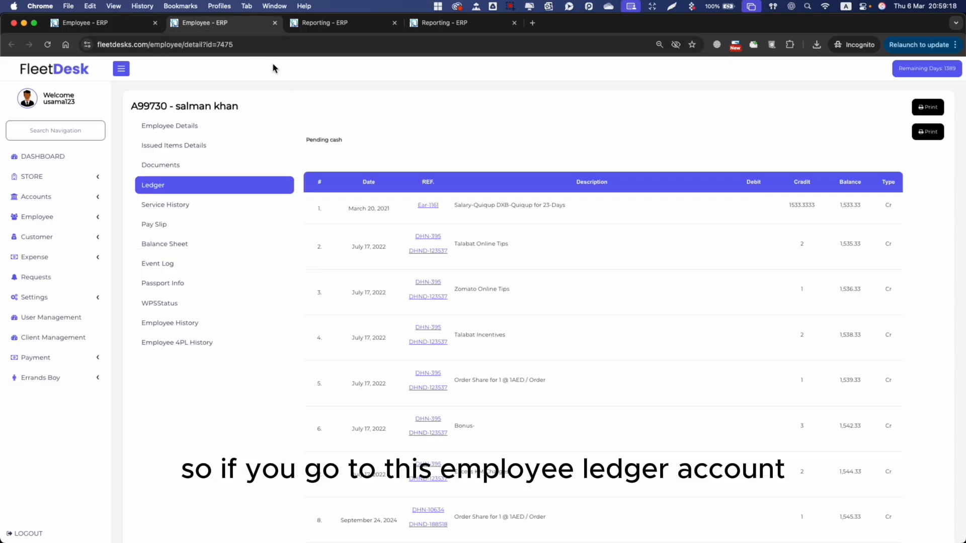
click(194, 202)
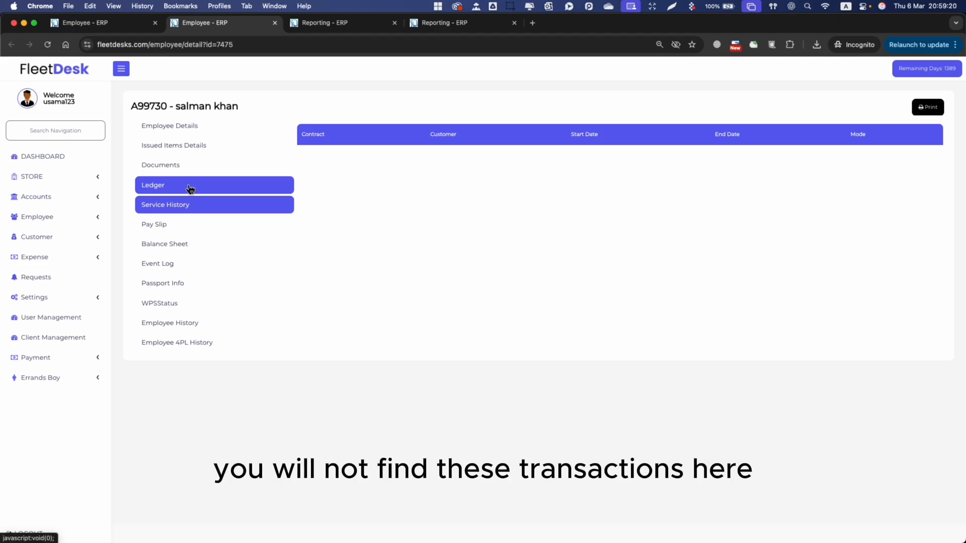
click(191, 187)
scroll(466, 319, down, 7)
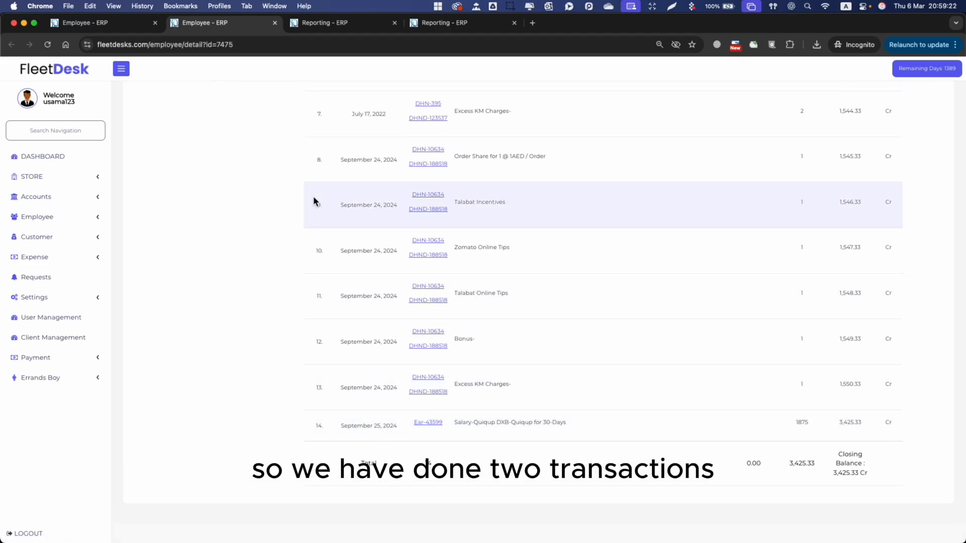
Compare the transaction dates in the employee's petty cash details with the entries in the employee's ledger.
click(116, 22)
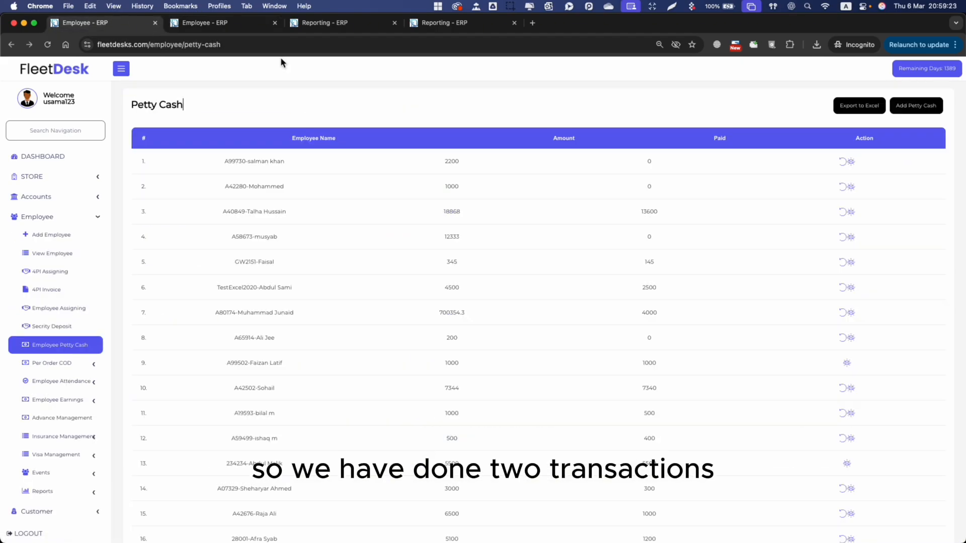
click(858, 163)
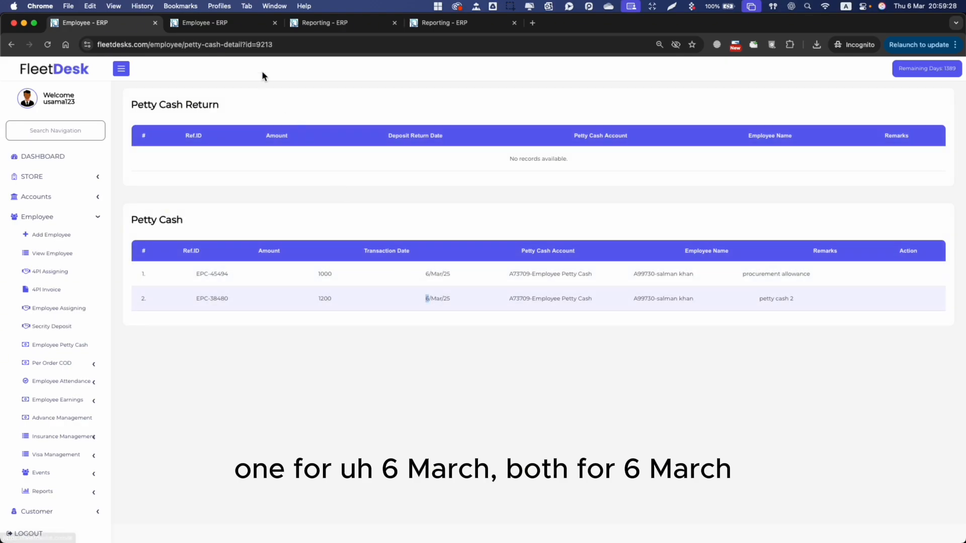
click(237, 25)
scroll(381, 421, down, 3)
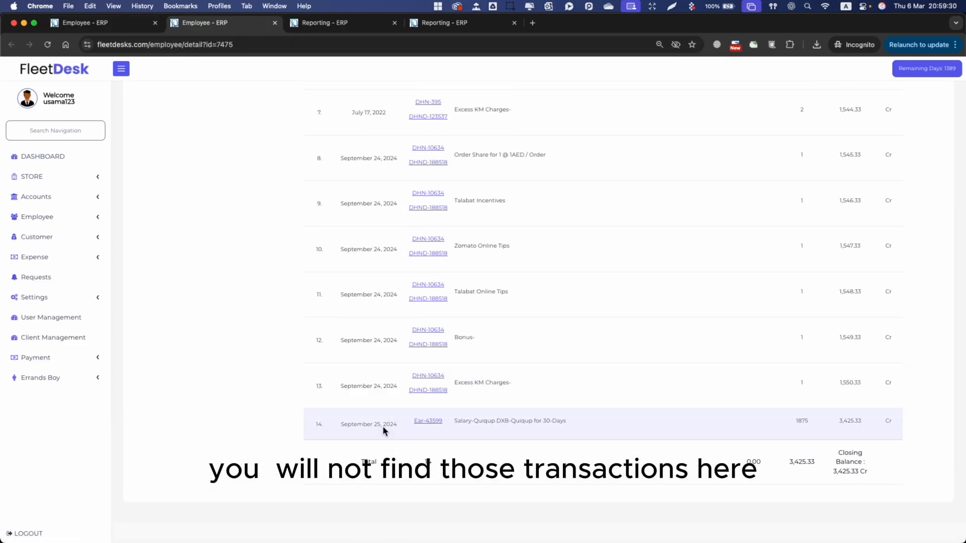
scroll(409, 352, up, 10)
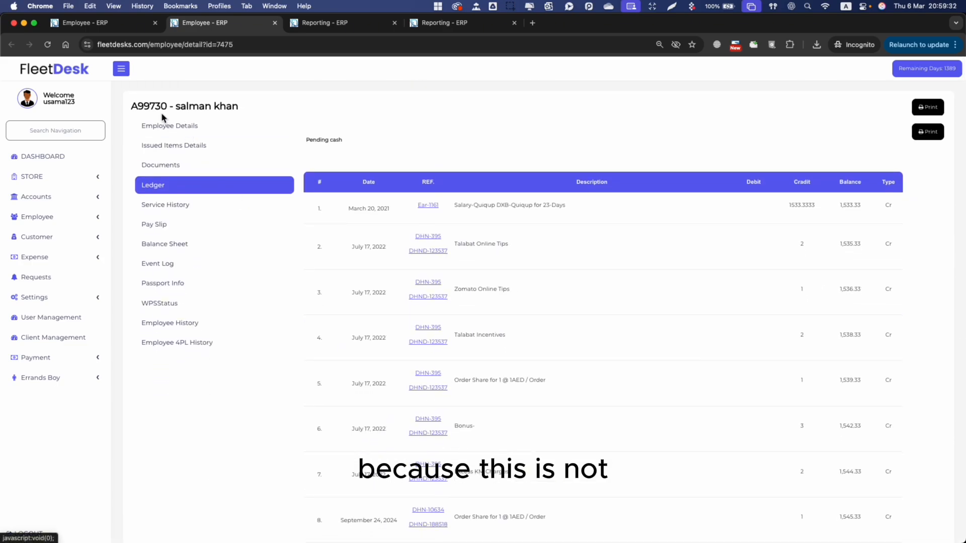
Generate the ledger report for the cash account used as payment account and examine its procurement allowance entry.
click(460, 25)
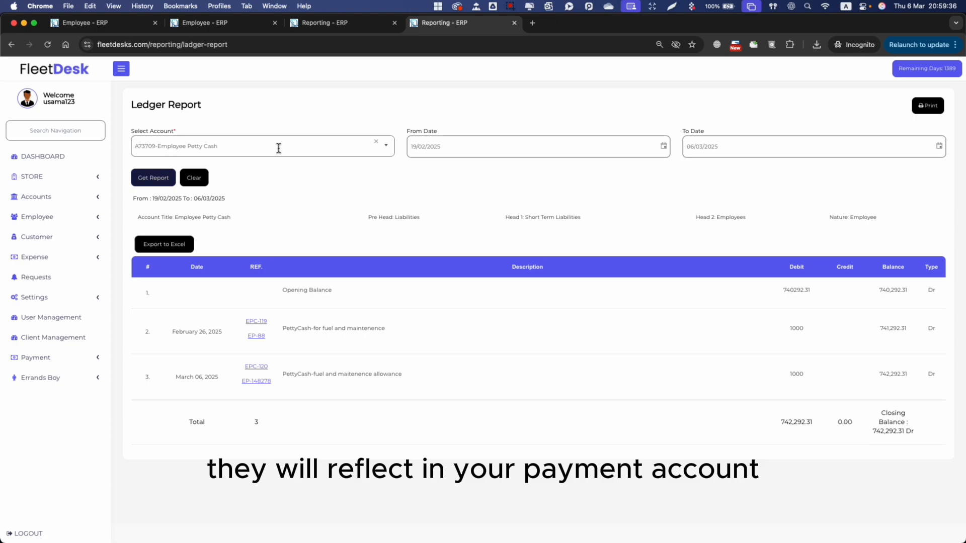
click(339, 23)
click(160, 178)
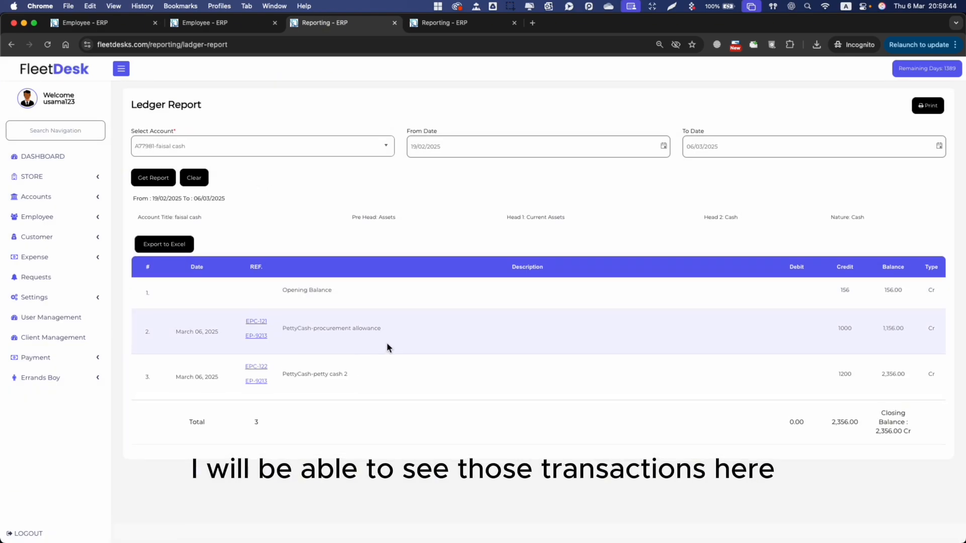
drag(311, 328, 368, 328)
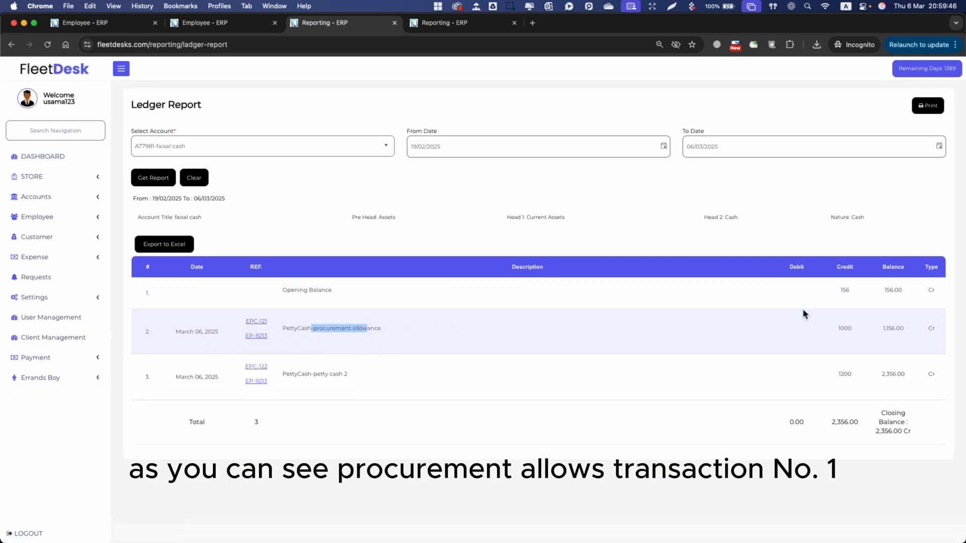
Check the credit amounts of both petty cash entries and the account title in the cash account's ledger report.
double_click(845, 328)
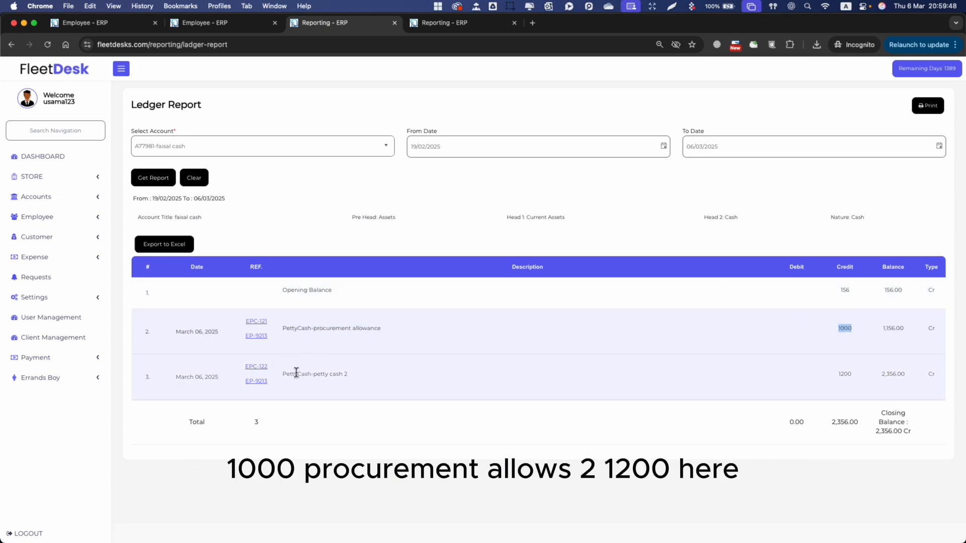
drag(296, 372, 341, 372)
double_click(845, 373)
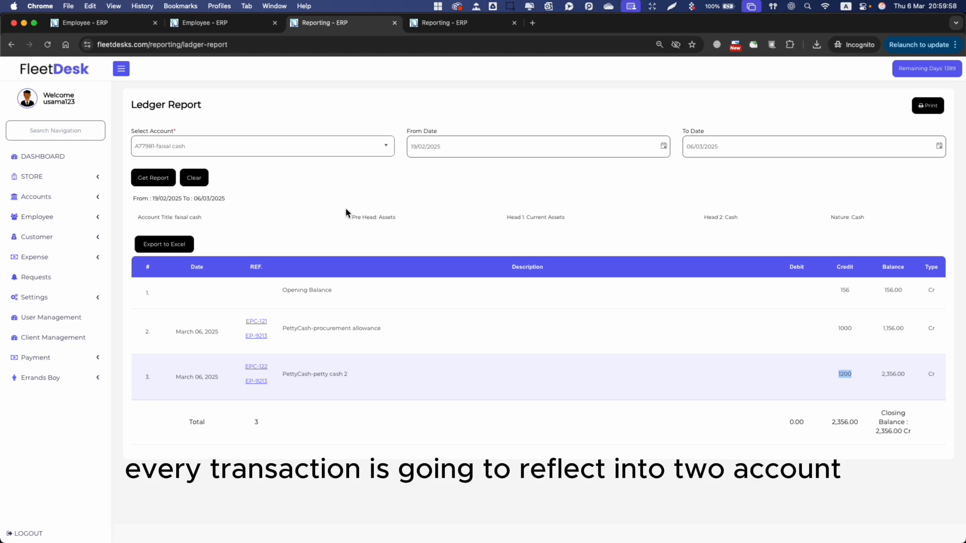
click(319, 219)
drag(158, 220, 213, 222)
click(330, 212)
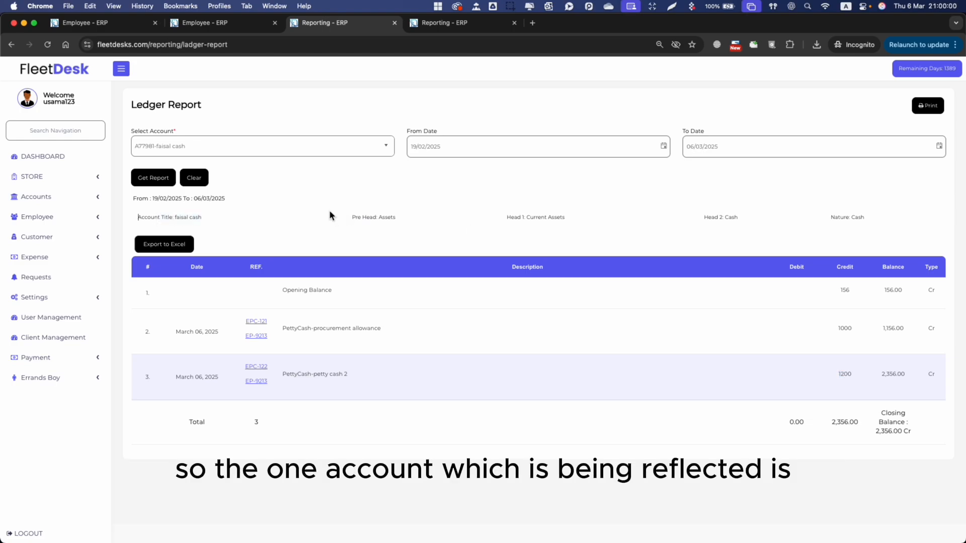
click(261, 174)
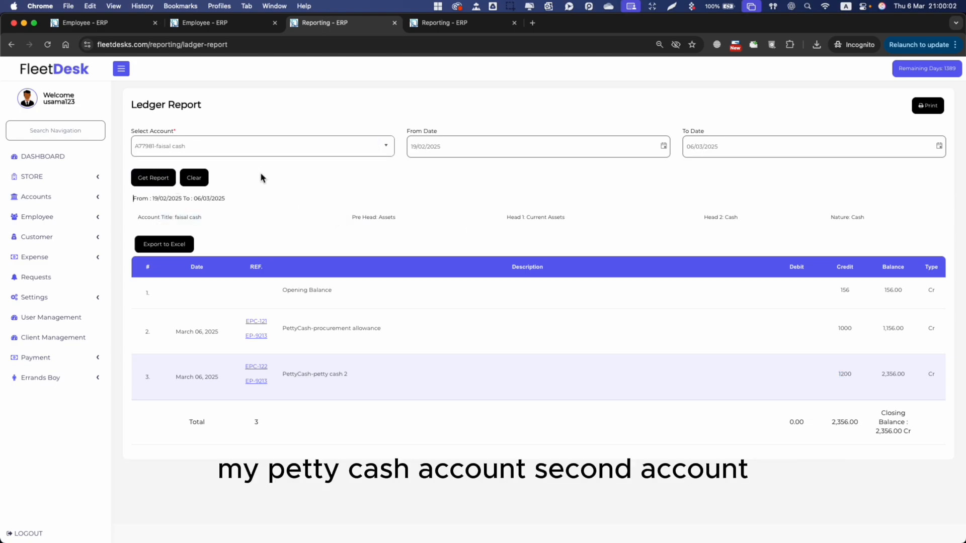
Switch to the second ledger report and check which account is selected there.
click(446, 24)
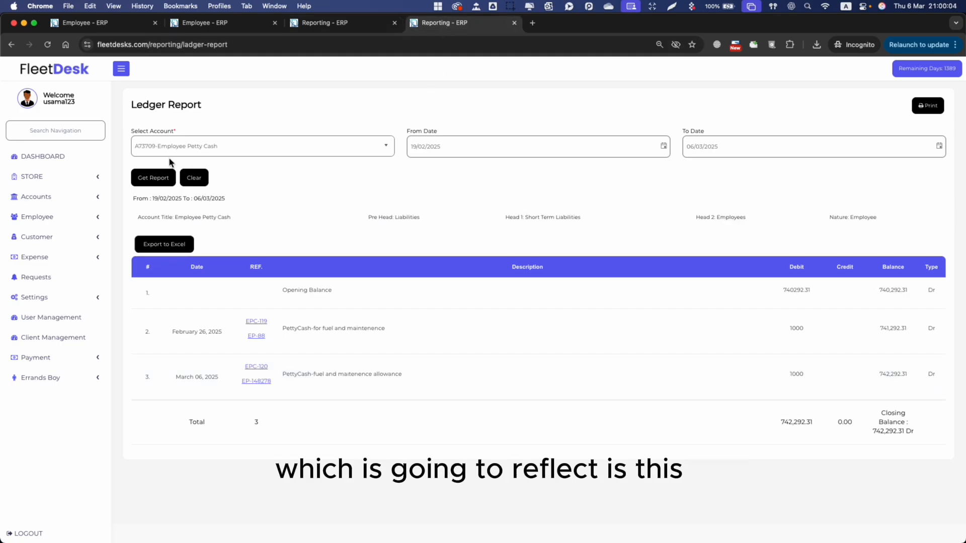
drag(137, 146, 187, 146)
click(267, 174)
double_click(211, 147)
click(203, 147)
double_click(192, 147)
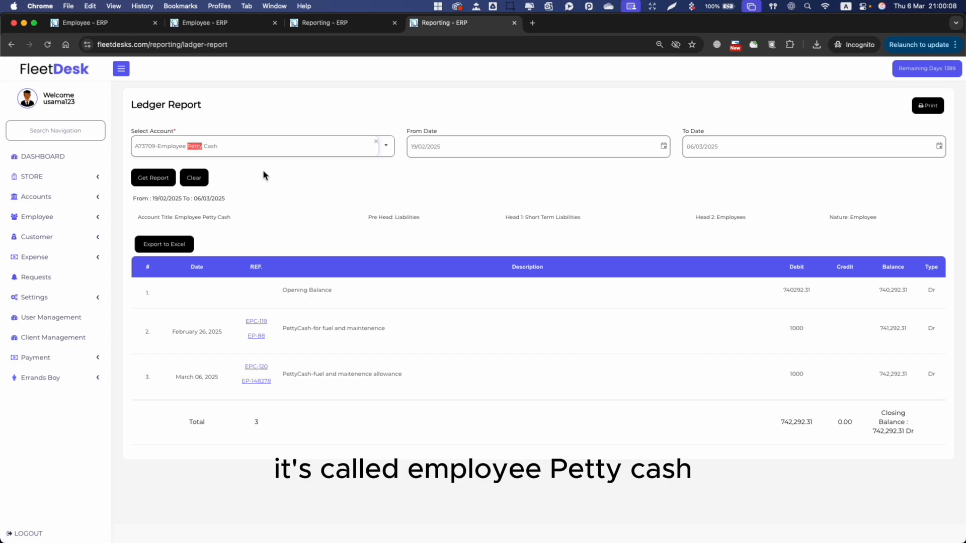
click(261, 170)
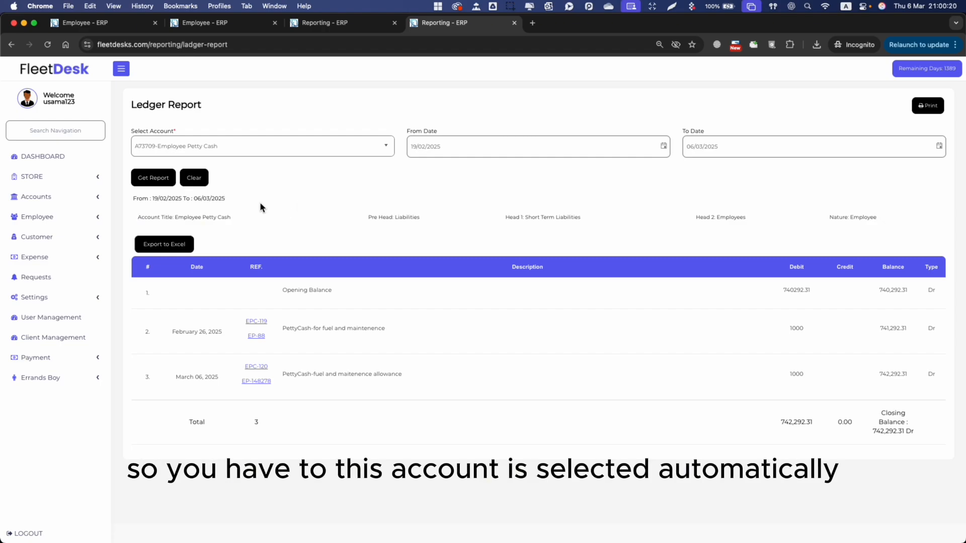
Refresh the ledger report of the Employee Petty Cash account and locate its procurement allowance entry.
double_click(222, 215)
click(153, 178)
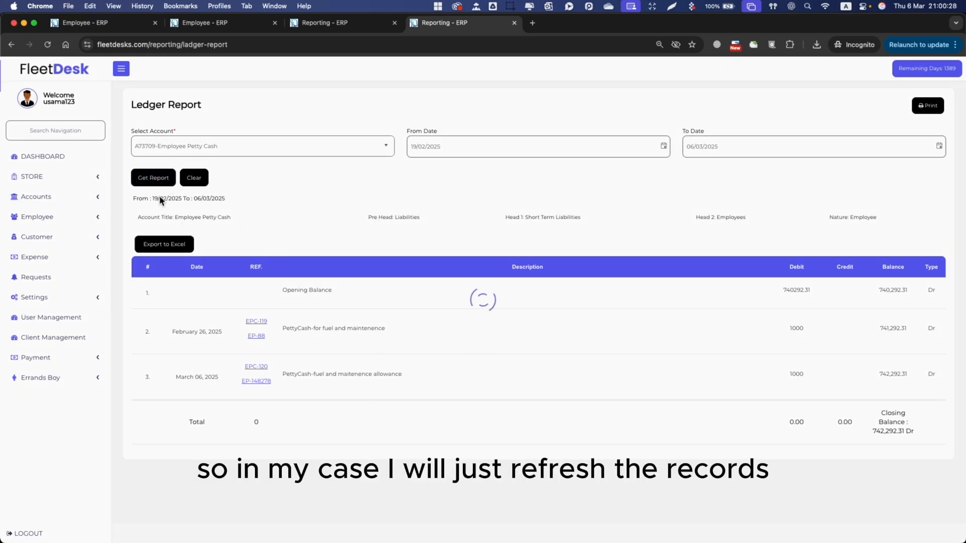
click(160, 180)
scroll(399, 376, down, 2)
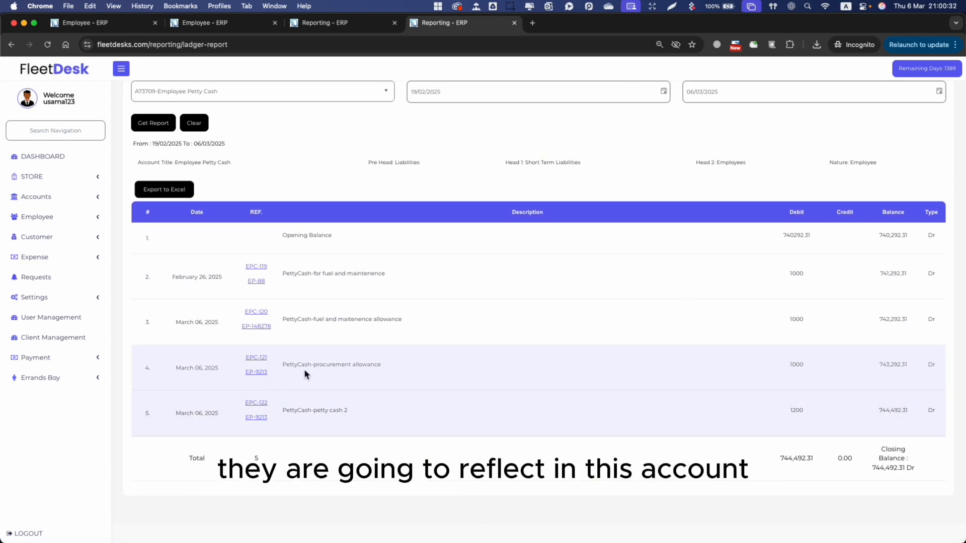
drag(301, 366, 428, 370)
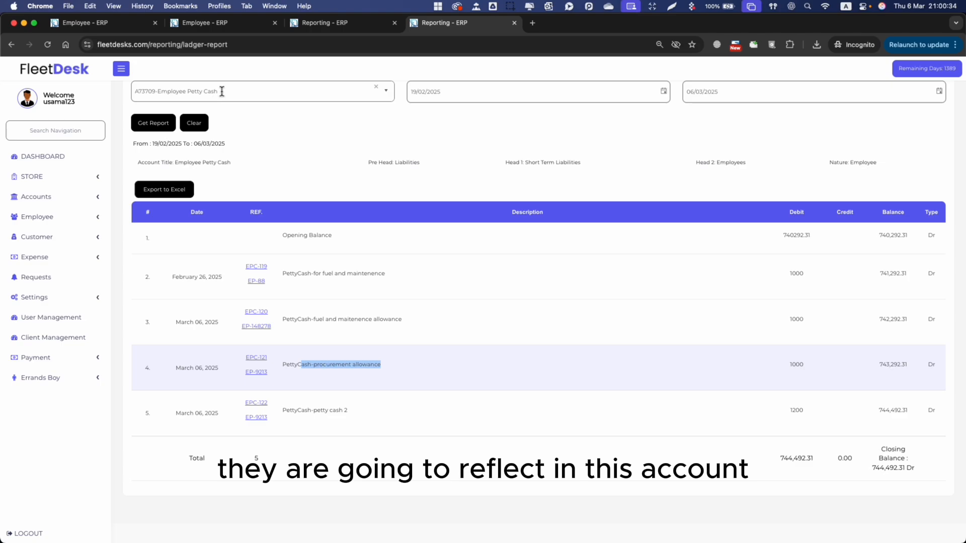
Check the selected account and the closing balance in the Employee Petty Cash ledger report.
drag(220, 92, 122, 95)
click(254, 127)
drag(218, 92, 152, 94)
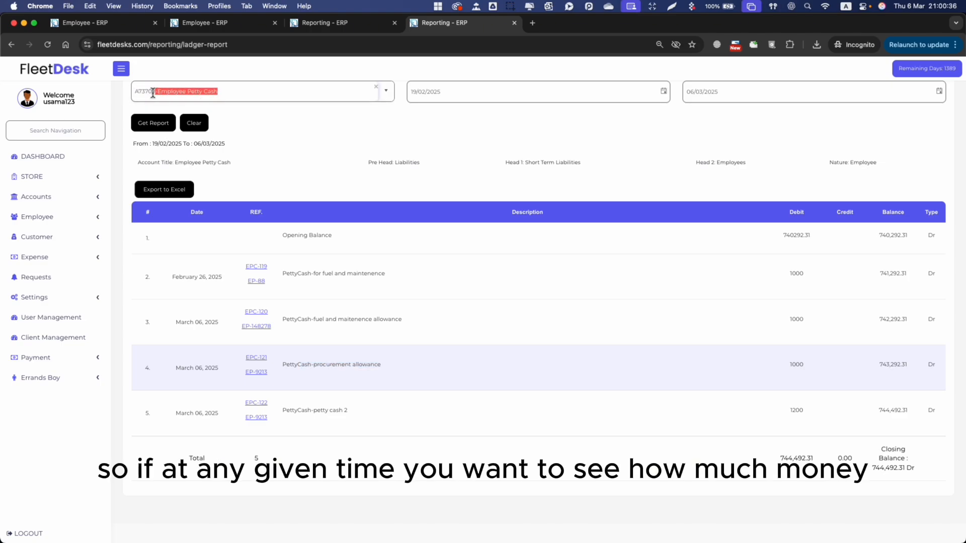
click(308, 131)
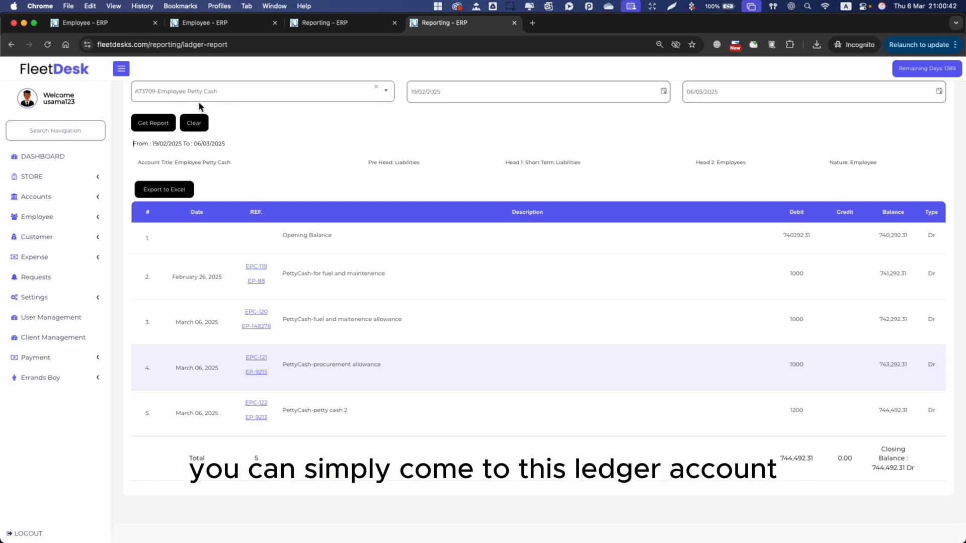
double_click(150, 93)
double_click(189, 92)
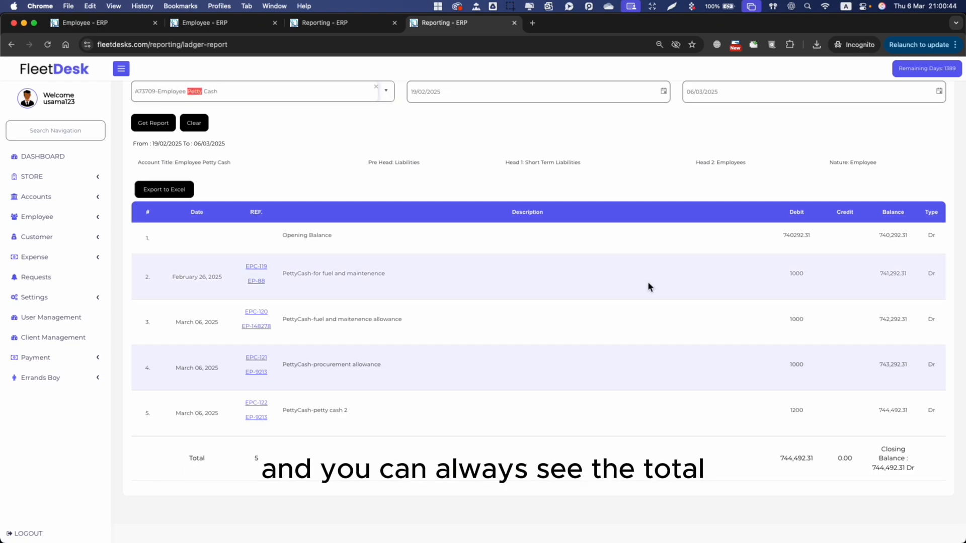
double_click(888, 468)
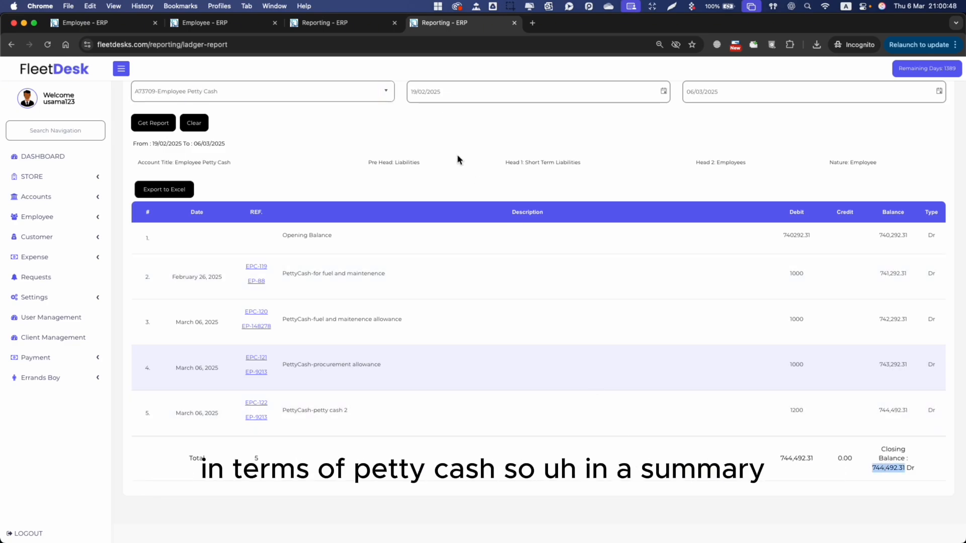
click(403, 126)
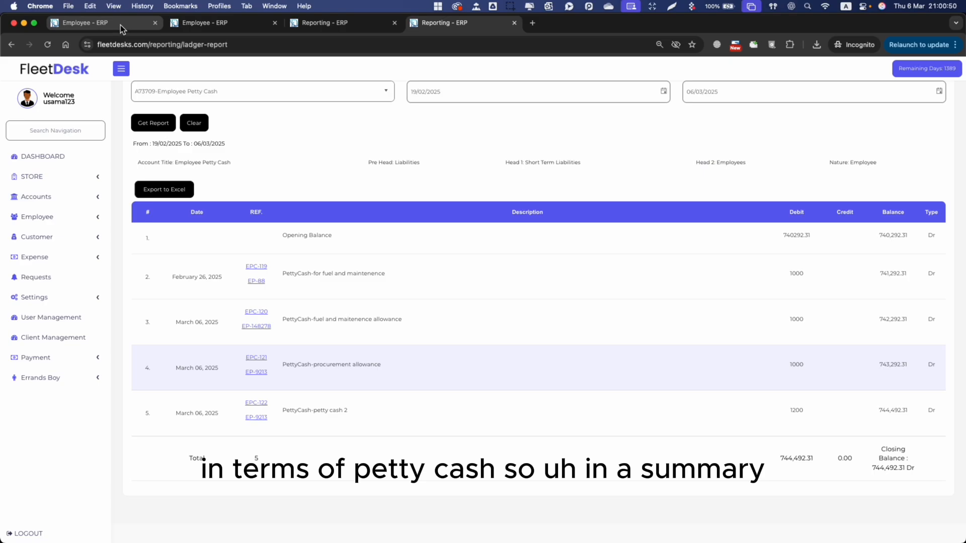
Return to the employee petty cash list, view the Add Petty Cash form and close it without saving.
key(ctrl+shift+Tab)
key(ctrl+shift+Tab)
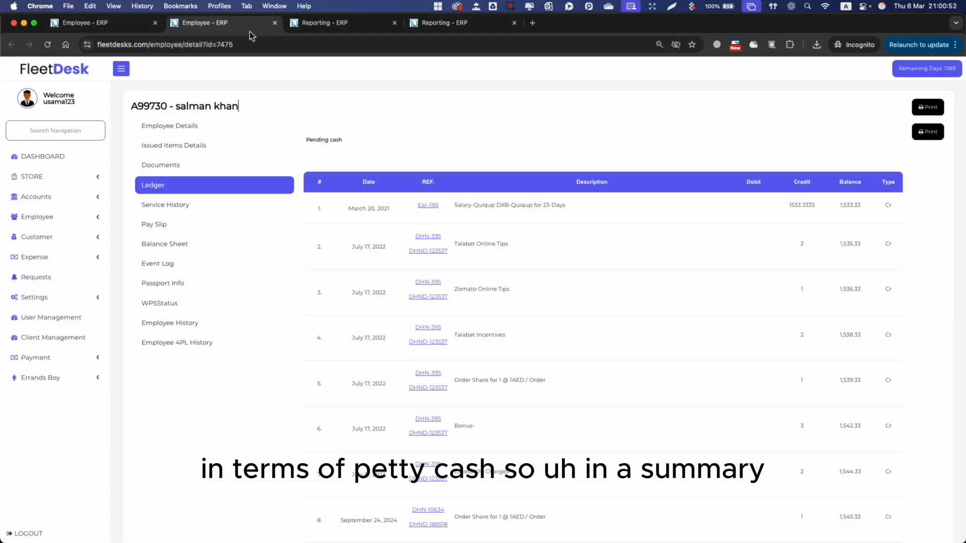
click(120, 24)
click(11, 44)
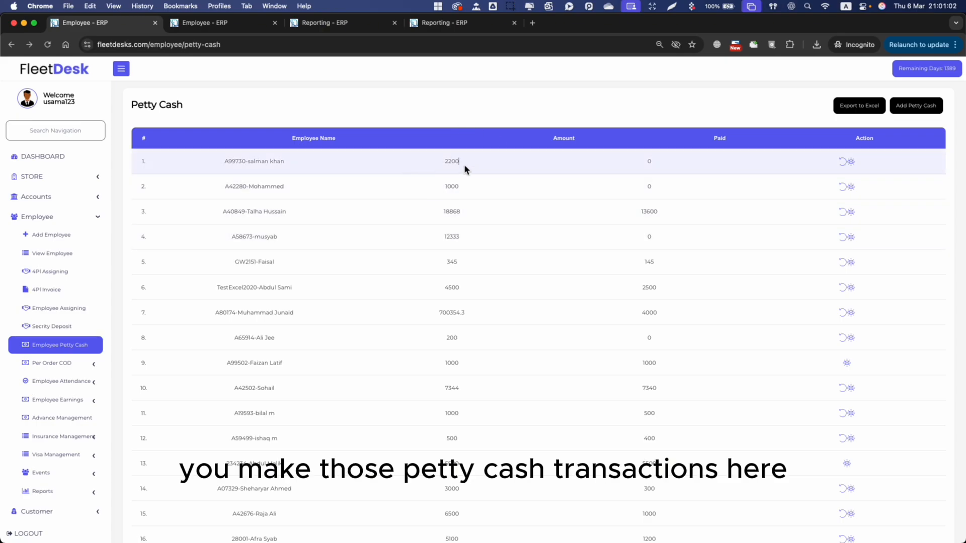
click(916, 105)
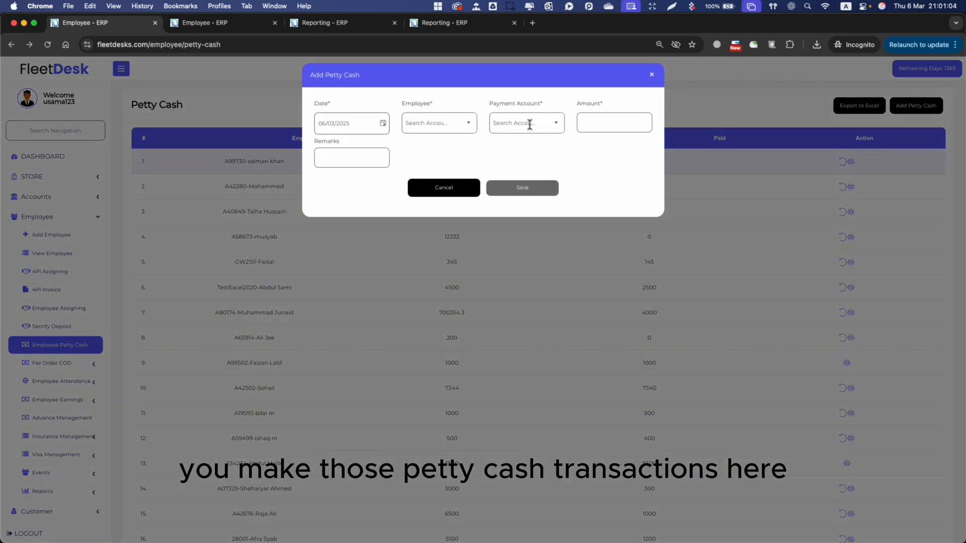
click(652, 74)
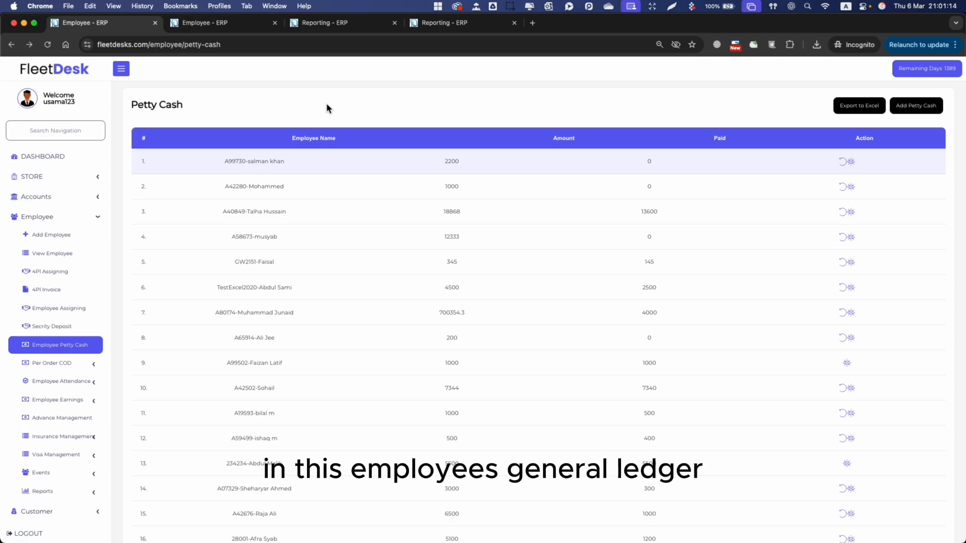
Review the payment account selected in the cash account's ledger report.
click(324, 24)
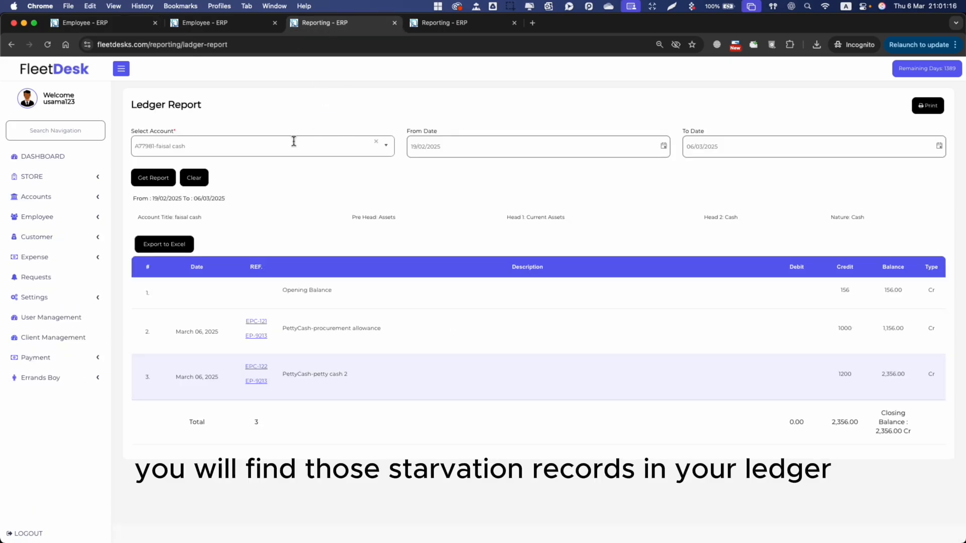
drag(133, 104, 237, 104)
click(251, 101)
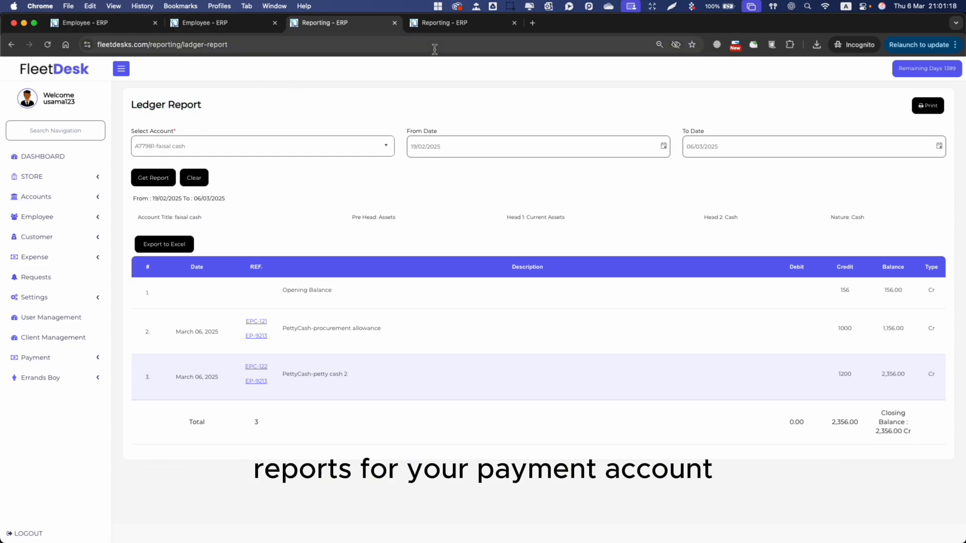
drag(146, 146, 196, 141)
click(342, 81)
Review the account title in the Employee Petty Cash ledger report.
click(461, 23)
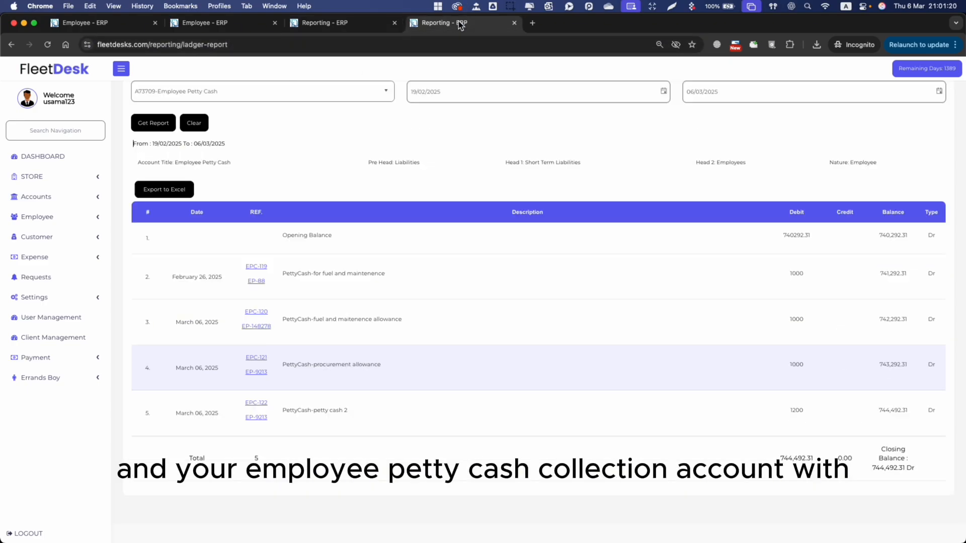
drag(152, 162, 186, 162)
click(218, 162)
triple_click(229, 162)
click(261, 160)
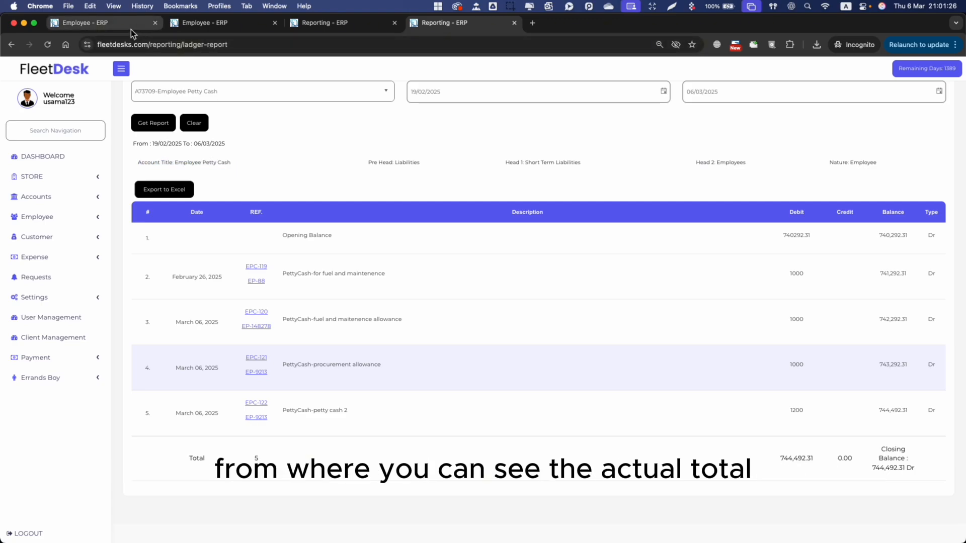
drag(151, 160, 225, 161)
click(254, 162)
Go back to the employee petty cash list and check the outstanding amount of the employee in the first row.
click(113, 29)
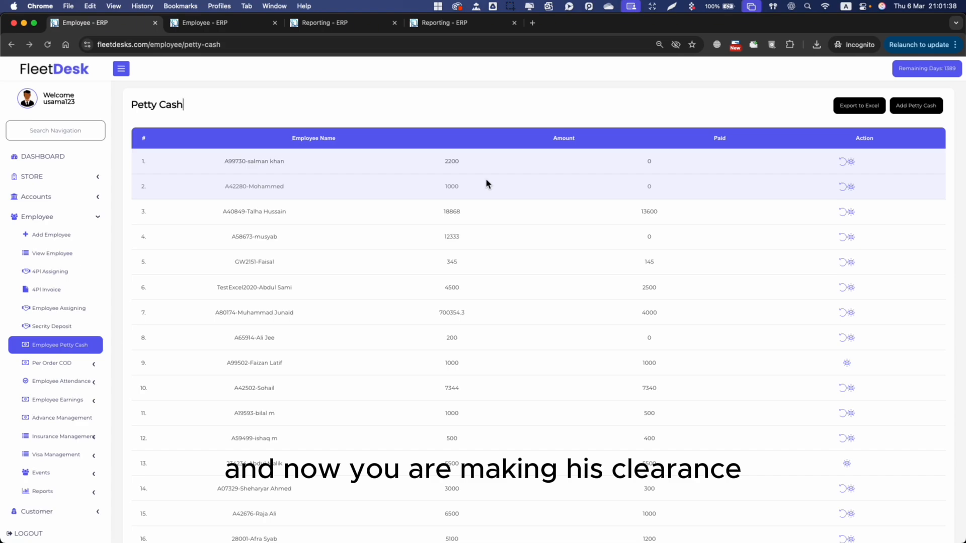
double_click(453, 161)
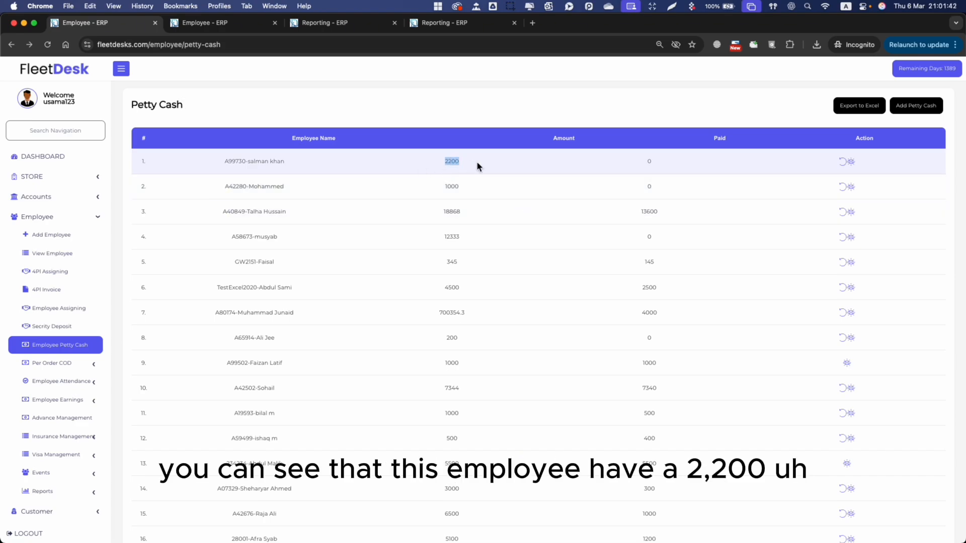
double_click(450, 161)
click(483, 163)
double_click(447, 162)
click(488, 165)
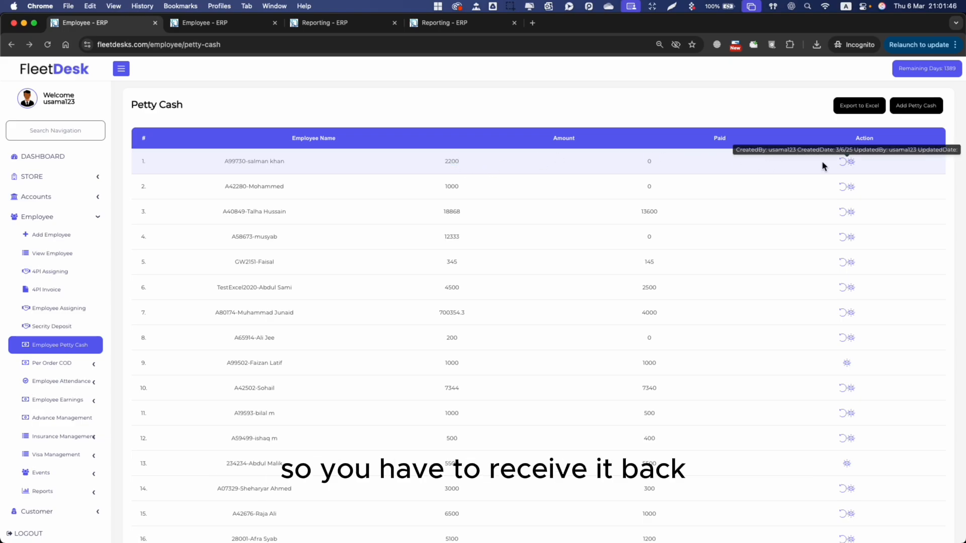
Record a 2200 petty cash return for the first-row employee into the same cash account, with the remark "leaving job", and save it.
click(842, 163)
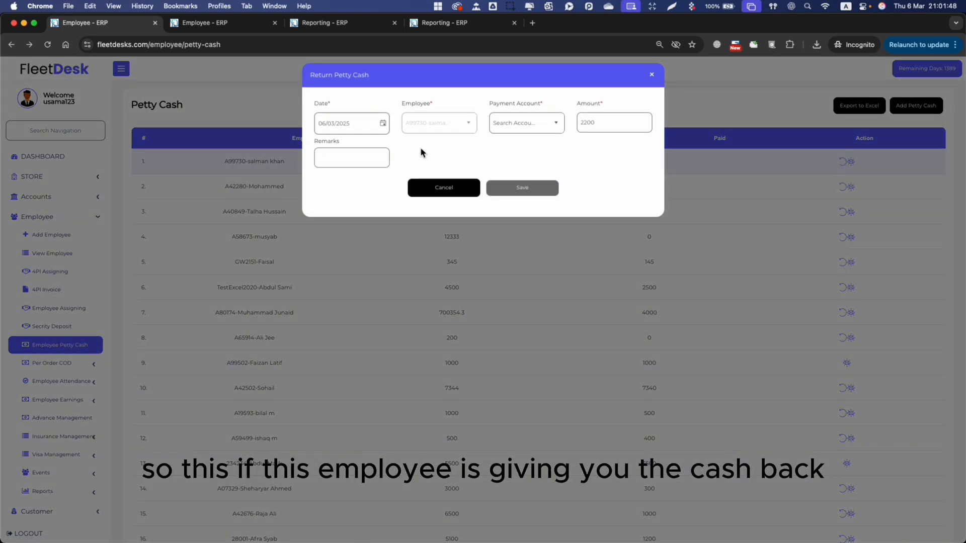
click(551, 123)
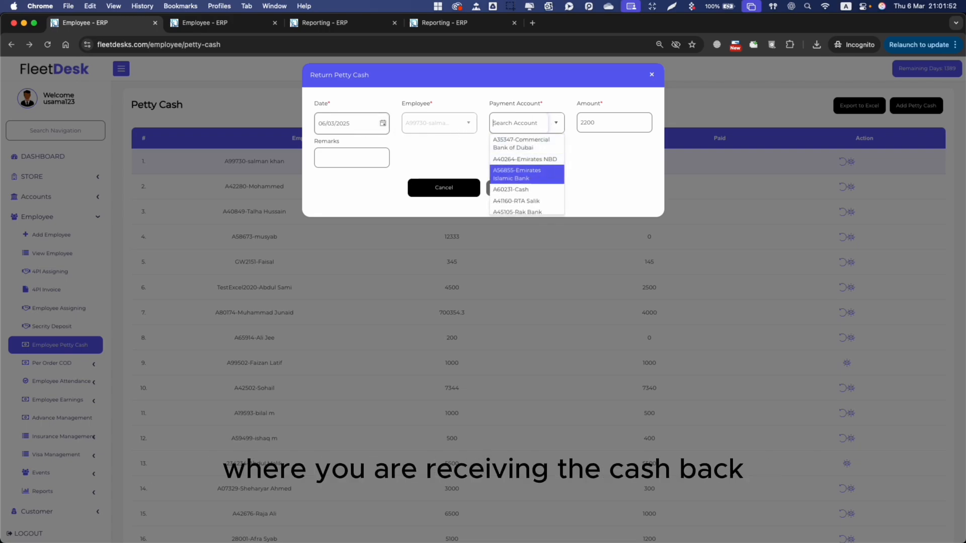
text(fais)
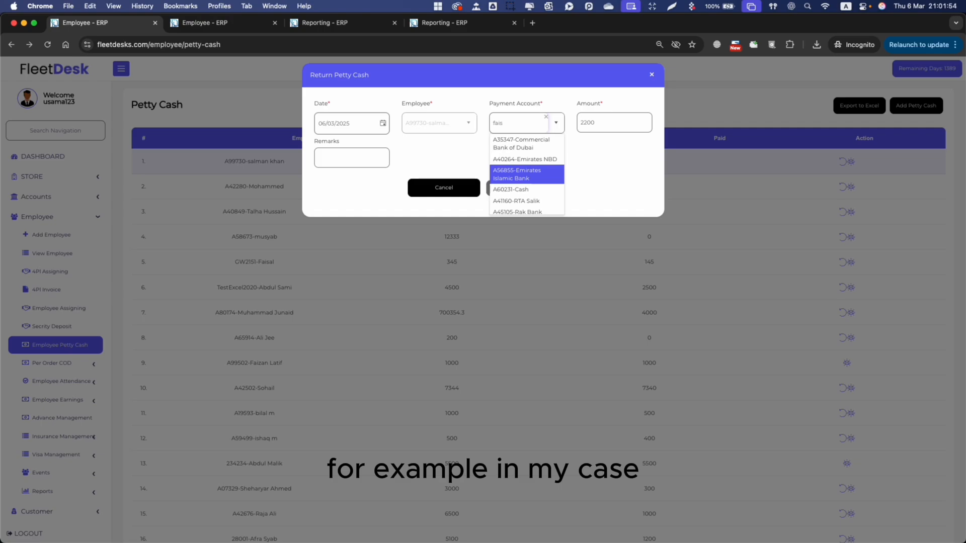
click(534, 141)
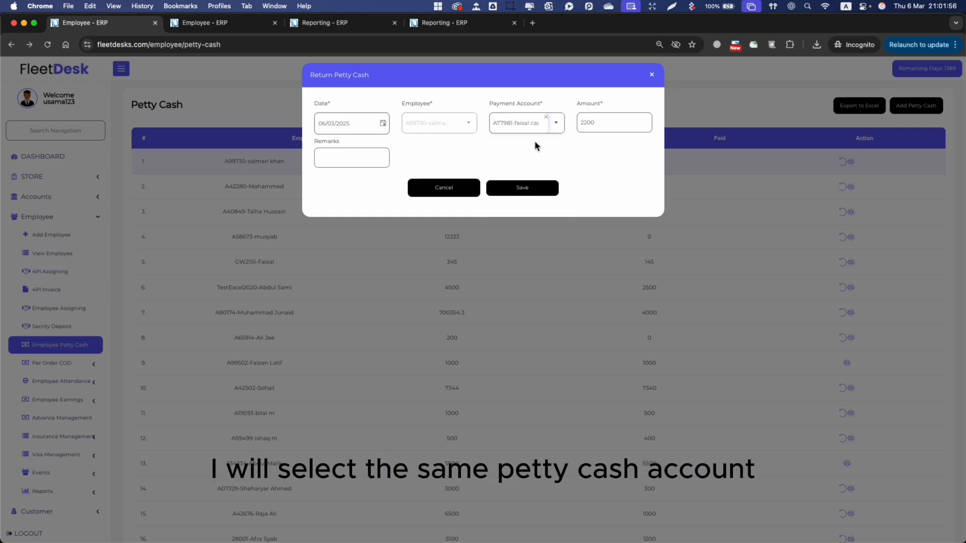
click(340, 161)
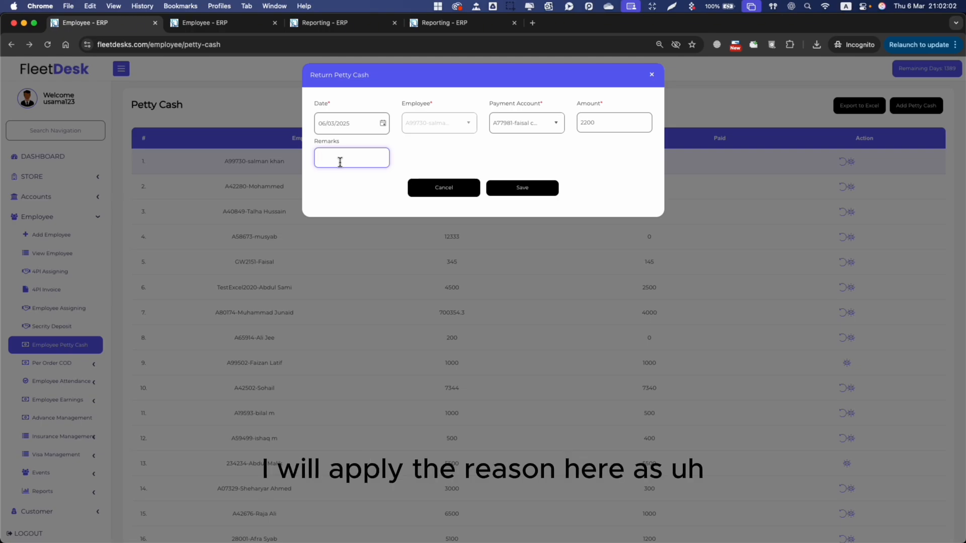
text(leaving job)
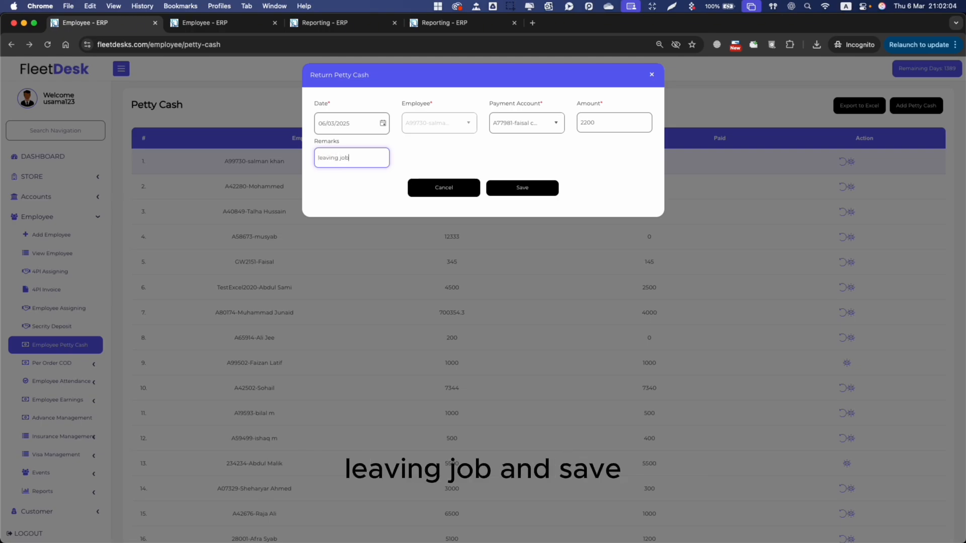
click(530, 188)
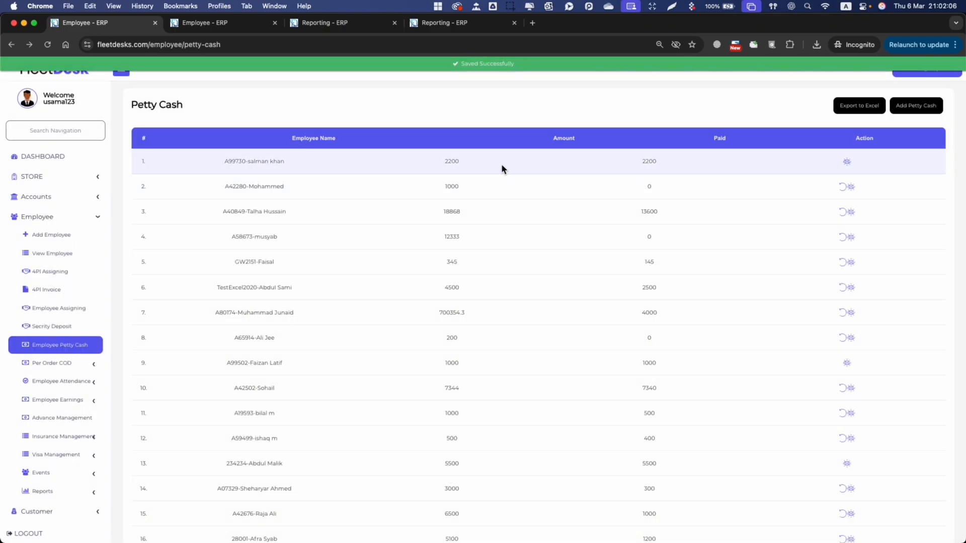
Compare the first-row employee's given and paid amounts, and review the return and allowance transactions in the petty cash details.
double_click(454, 161)
double_click(649, 162)
click(847, 161)
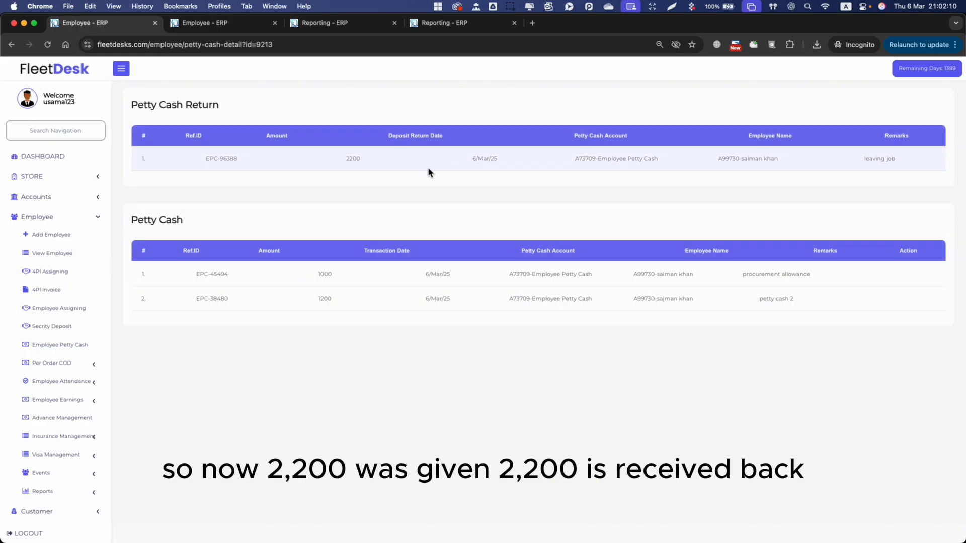
drag(324, 164, 455, 320)
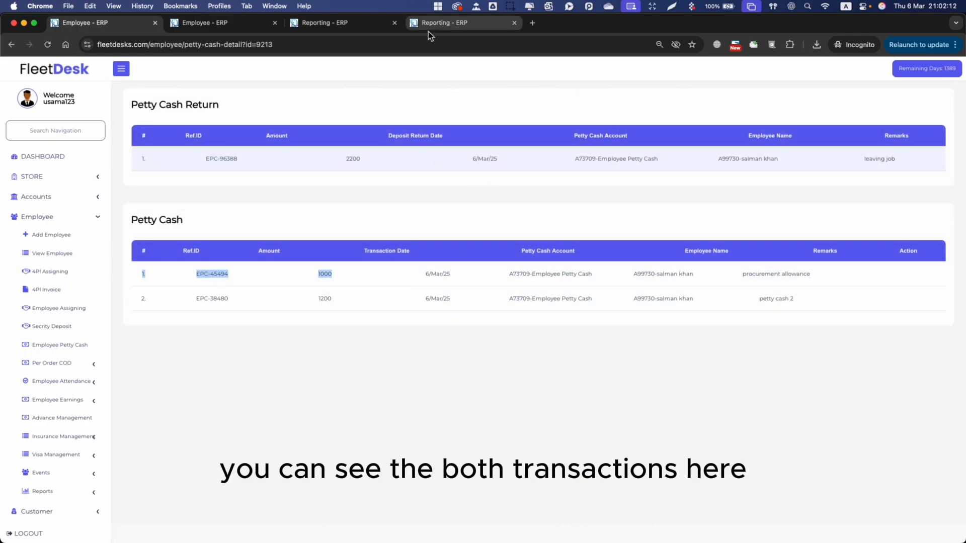
Refresh the cash account's ledger report and check the debit of the "leaving job" petty cash entry.
click(324, 23)
click(153, 178)
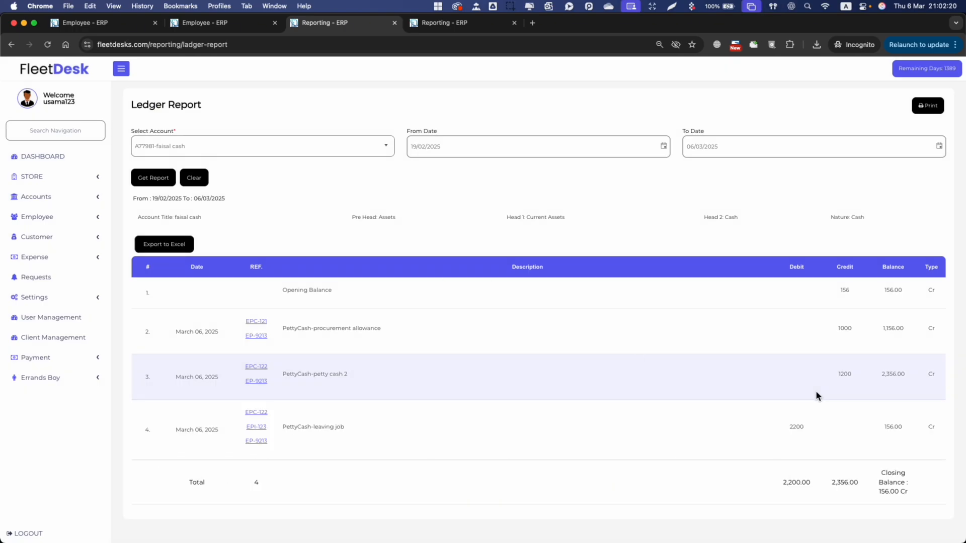
double_click(797, 426)
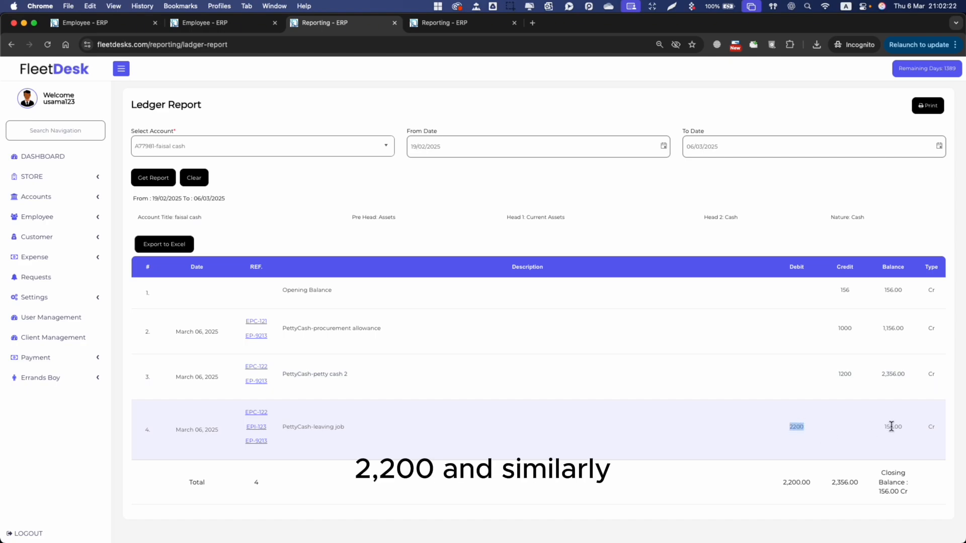
click(835, 416)
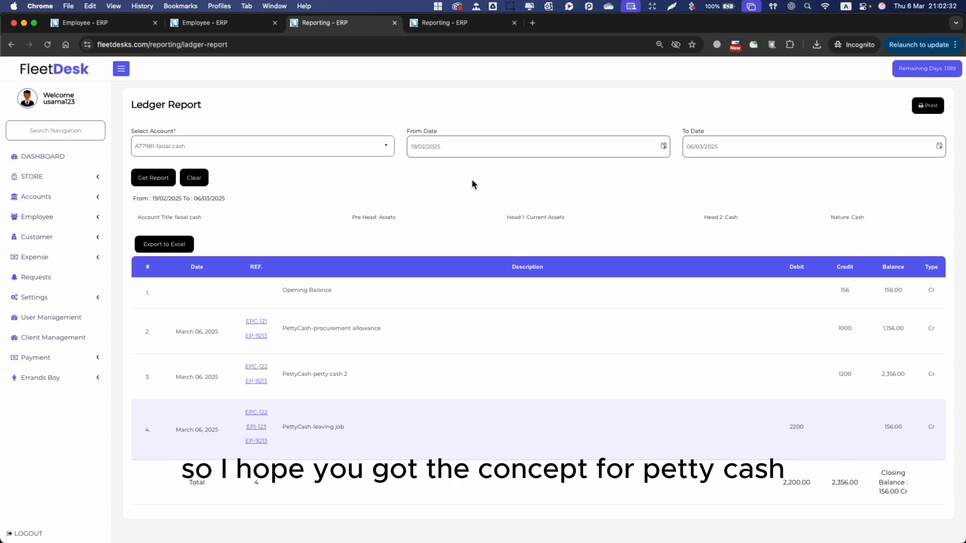
Go back to the employee's petty cash details and return to the petty cash list.
click(126, 25)
click(400, 221)
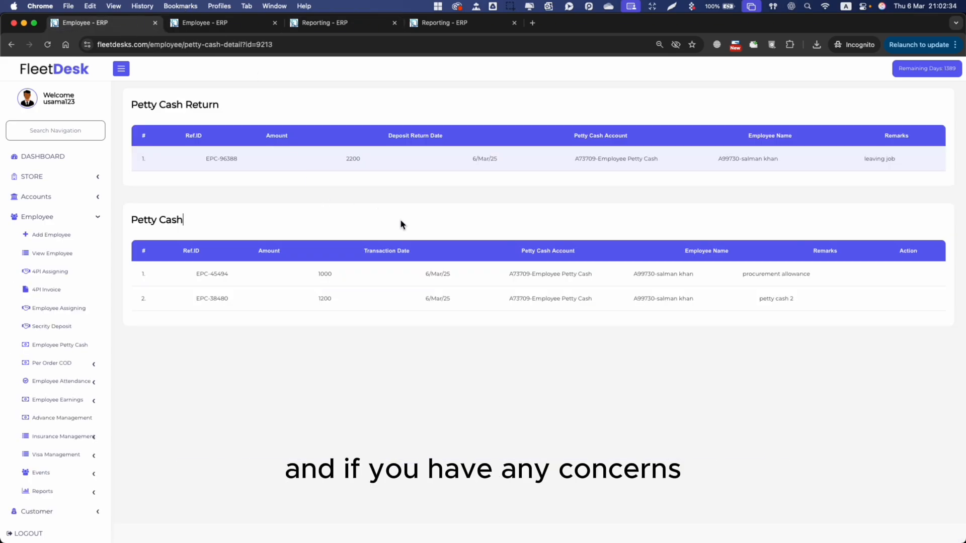
click(11, 45)
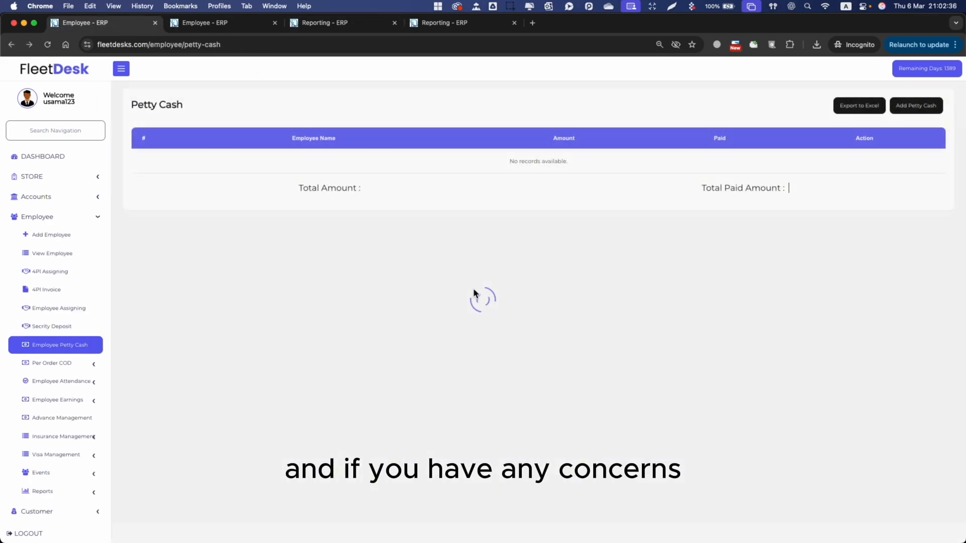